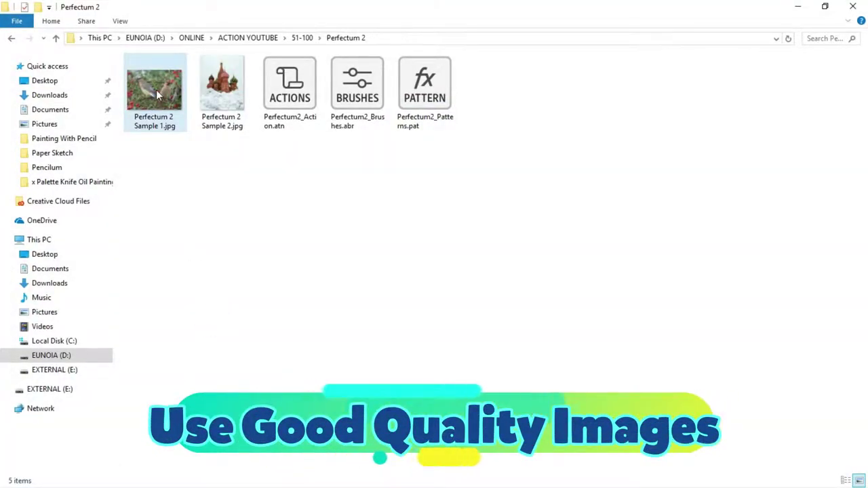
# Check Perfectum 2 Sample 1.jpg's dimensions in Properties > Details: 2436 x 1782 pixels
pyautogui.rightClick(156, 90)
pyautogui.click(193, 403)
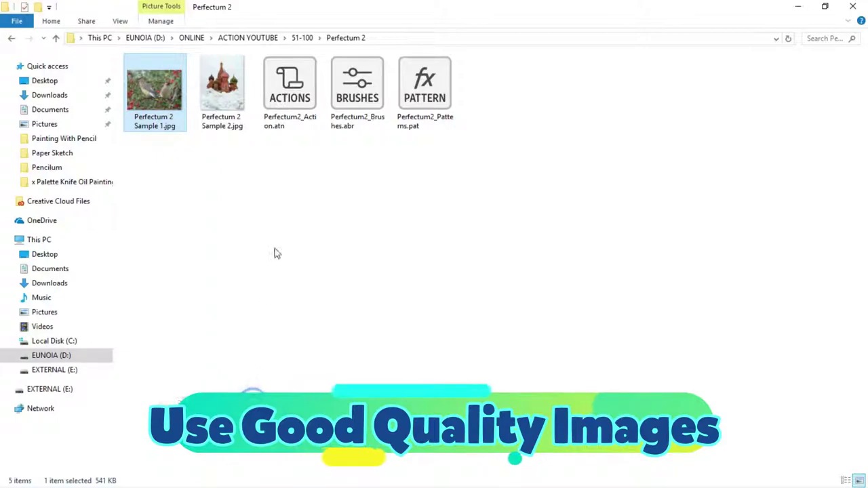
pyautogui.click(239, 119)
pyautogui.moveTo(283, 97); pyautogui.dragTo(443, 73)
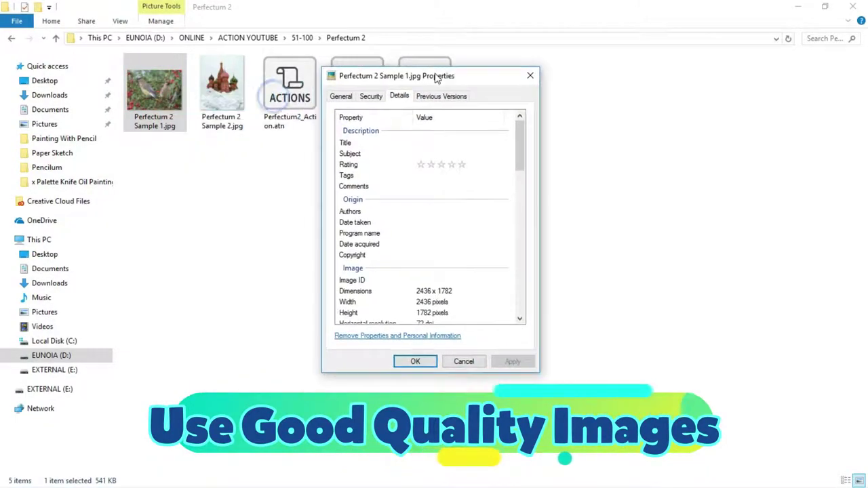
pyautogui.scroll(-1, 471, 249)
pyautogui.scroll(-3, 453, 201)
pyautogui.click(450, 201)
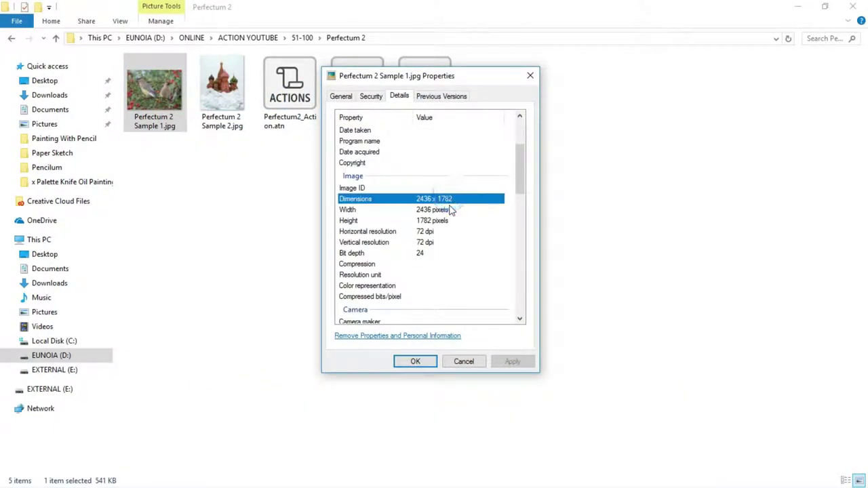
pyautogui.click(450, 211)
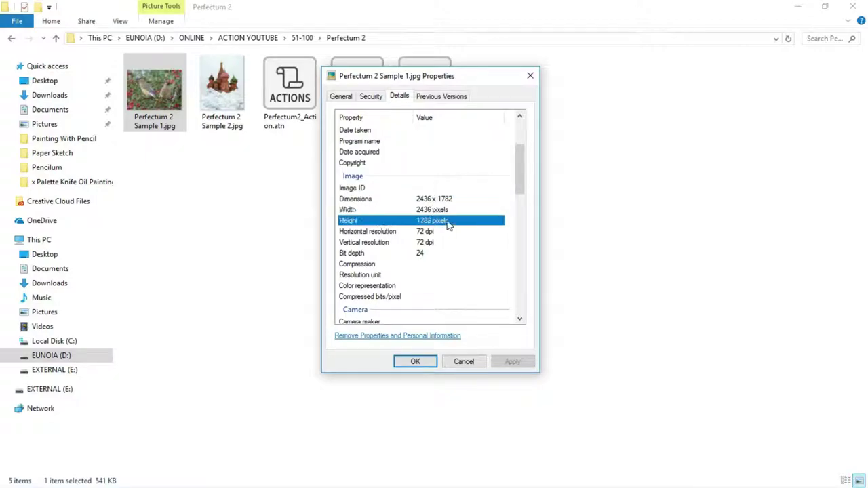
pyautogui.click(531, 76)
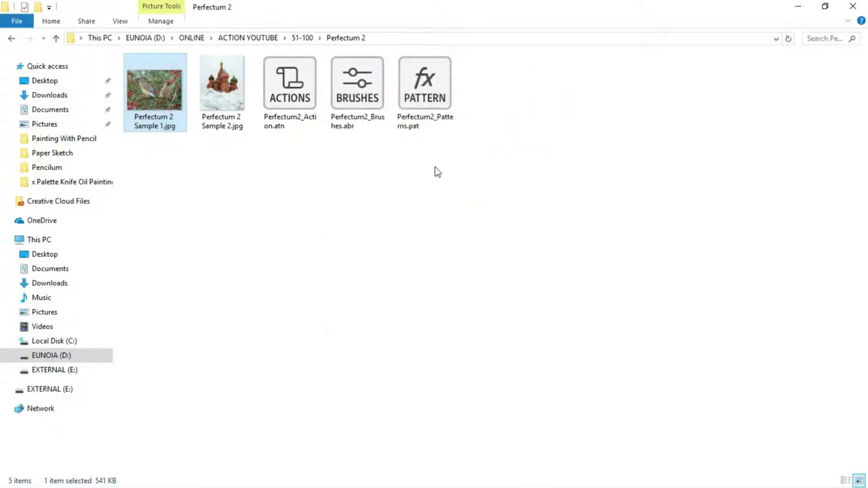
# Check Perfectum 2 Sample 2.jpg's width and height: 3490 x 4362 pixels
pyautogui.rightClick(218, 85)
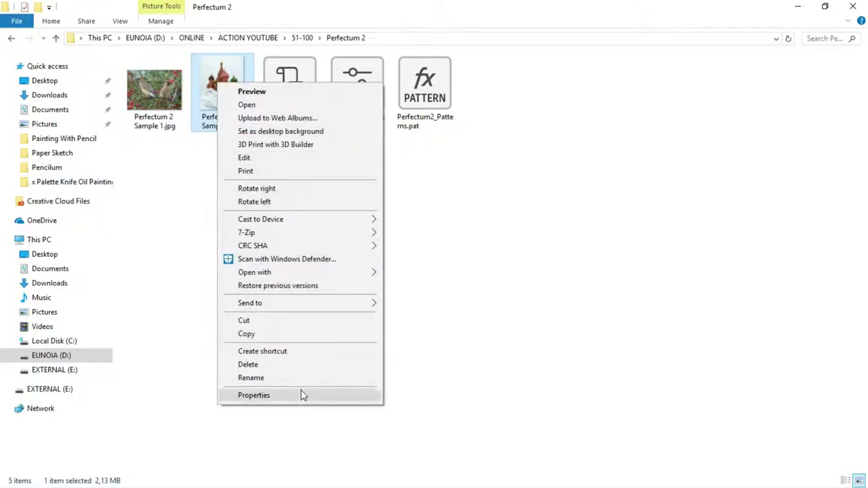
pyautogui.click(302, 396)
pyautogui.click(300, 113)
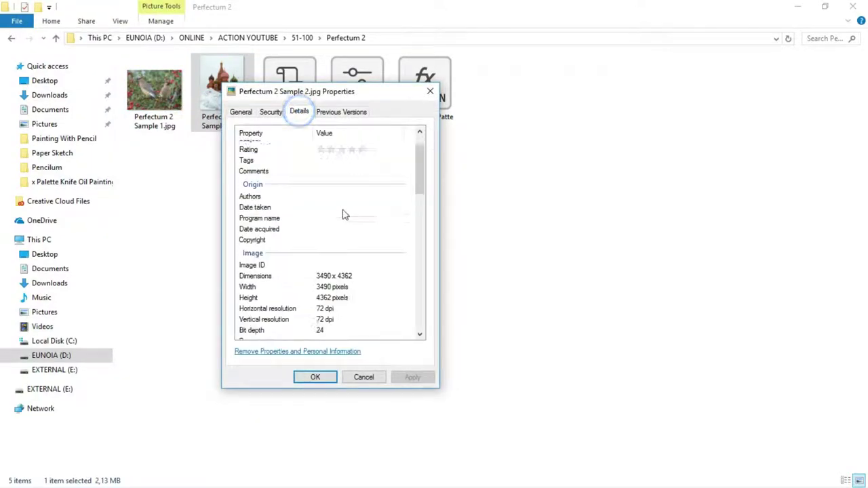
pyautogui.scroll(-3, 346, 211)
pyautogui.click(348, 184)
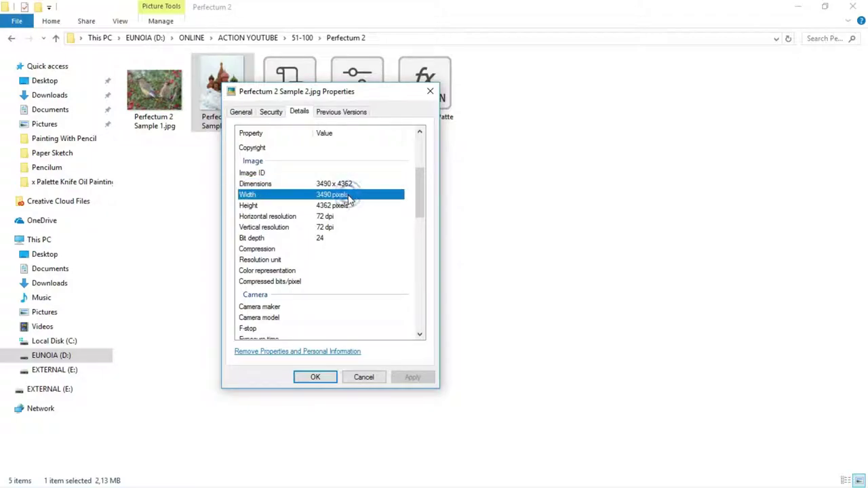
pyautogui.click(347, 206)
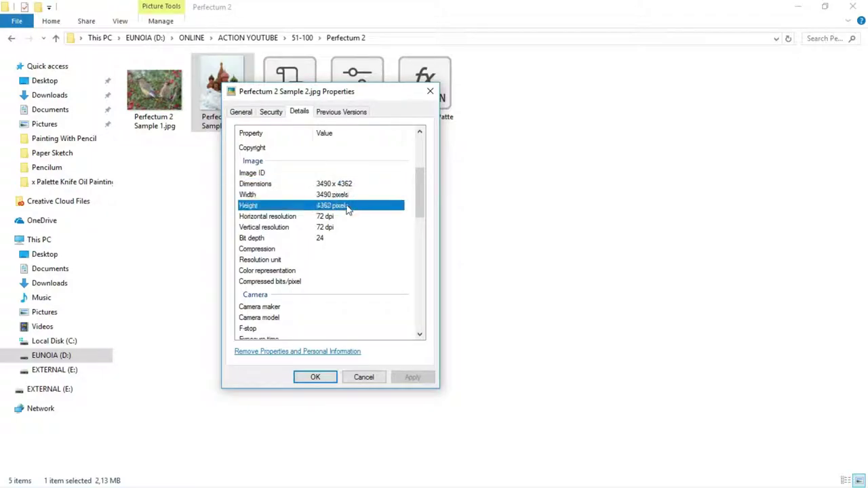
pyautogui.click(431, 91)
# Open Perfectum 2 Sample 1.jpg and Sample 2.jpg in Adobe Photoshop CC 2019
pyautogui.rightClick(152, 82)
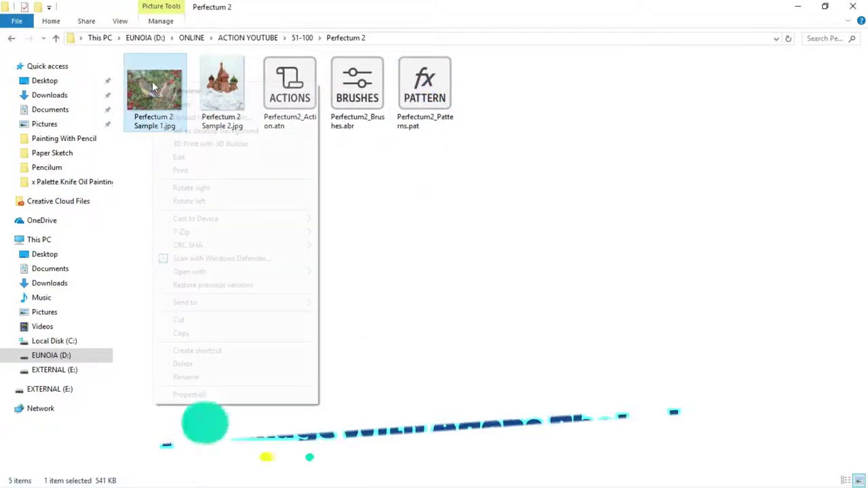
pyautogui.moveTo(189, 271)
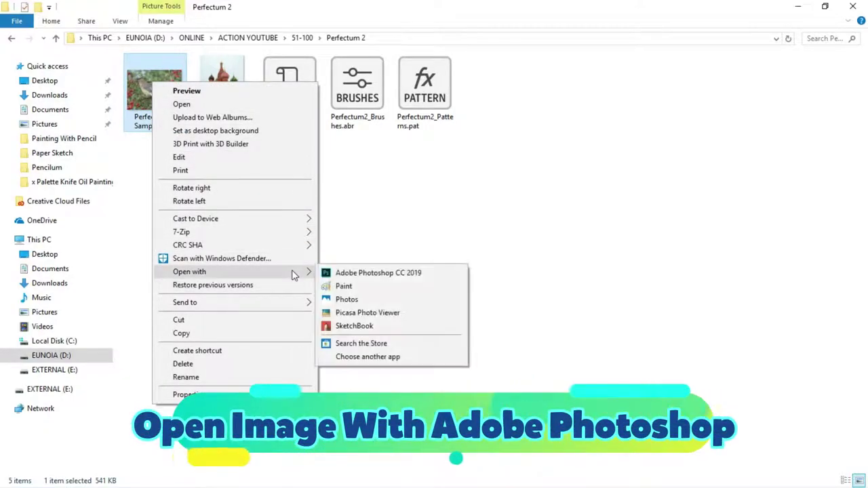
pyautogui.click(429, 273)
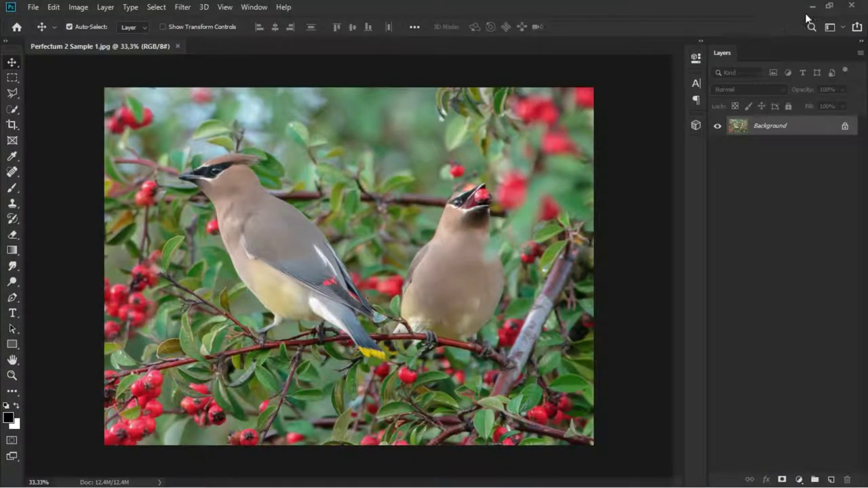
pyautogui.click(813, 12)
pyautogui.click(220, 83)
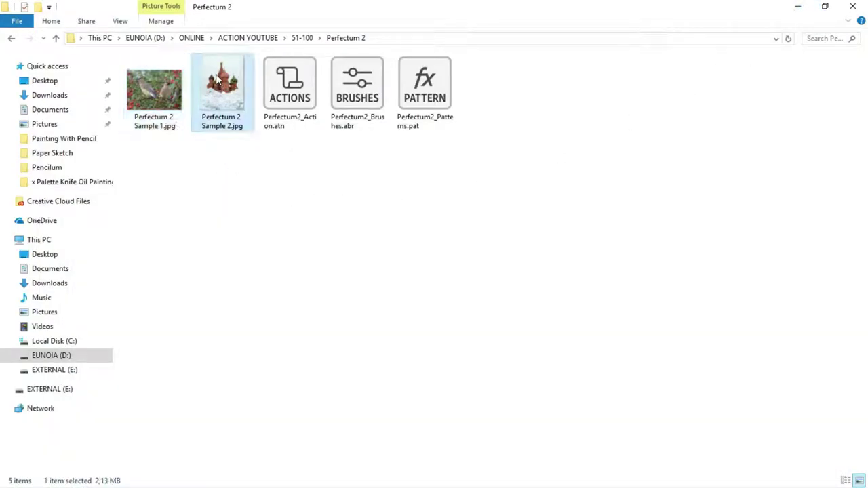
pyautogui.rightClick(221, 83)
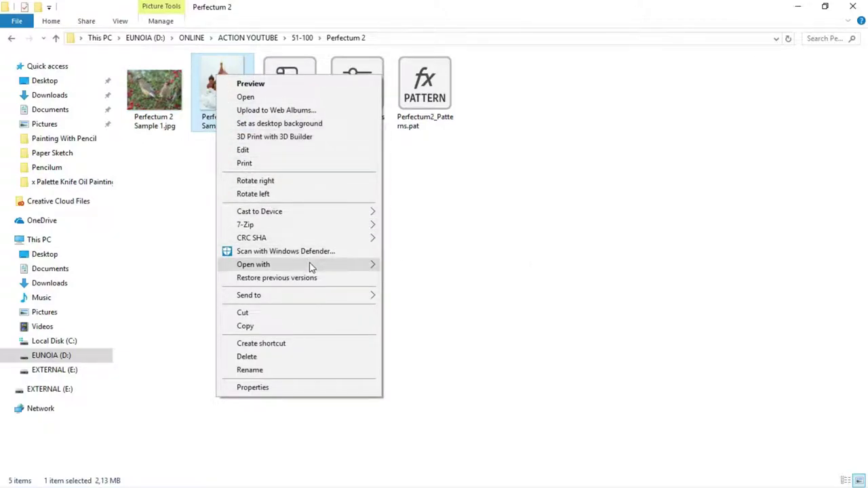
pyautogui.moveTo(253, 265)
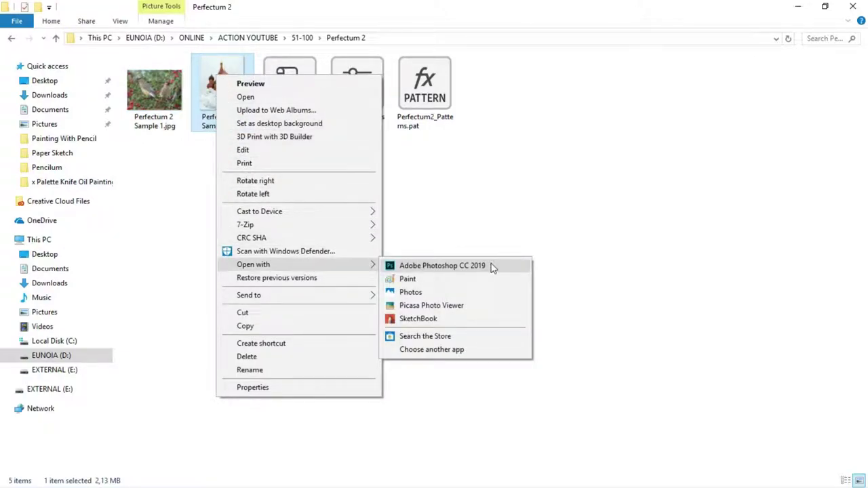
pyautogui.click(494, 267)
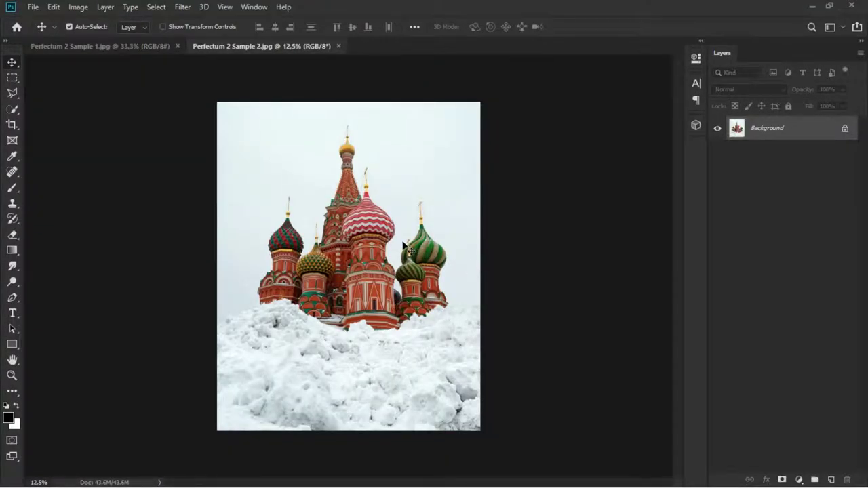
# Confirm the cathedral photo's mode is RGB Color, 8 Bits/Channel
pyautogui.hotkey('ctrl', '+')
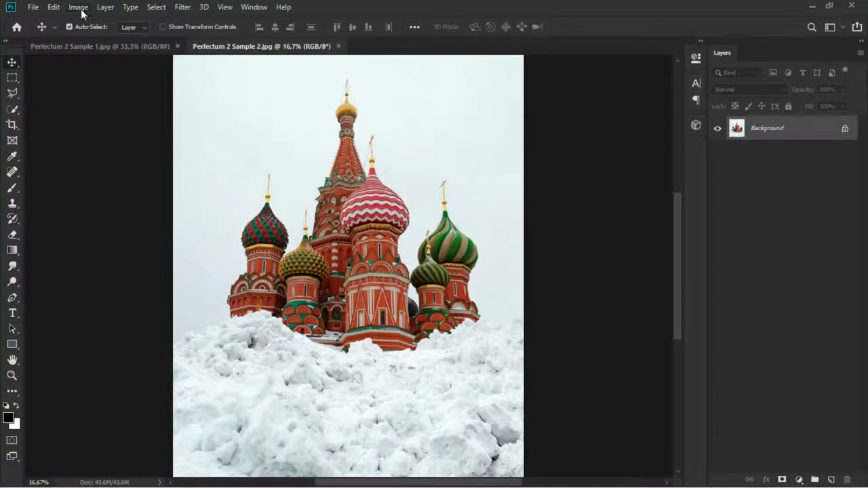
pyautogui.click(80, 8)
pyautogui.moveTo(86, 20)
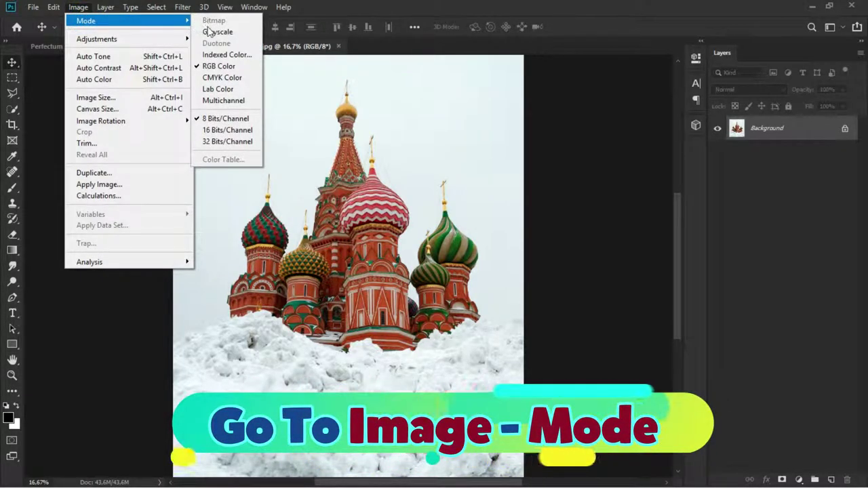
pyautogui.click(243, 119)
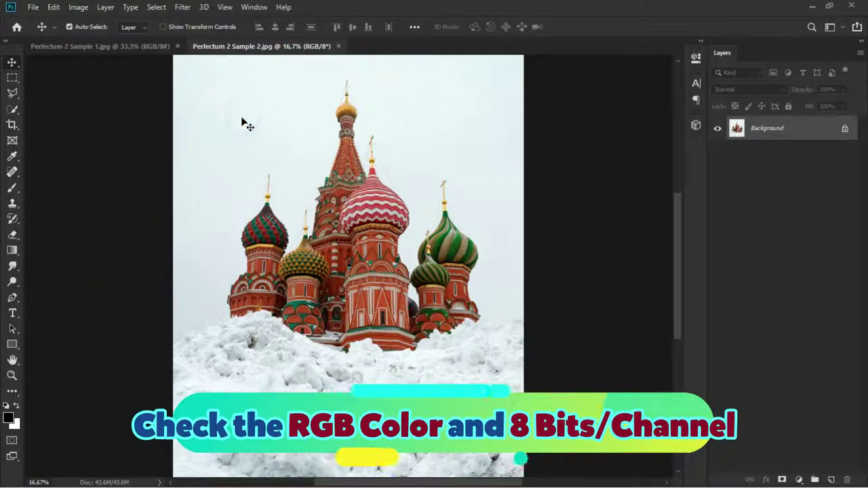
# Show the Actions panel, then minimise Photoshop back to the Perfectum 2 folder
pyautogui.click(254, 6)
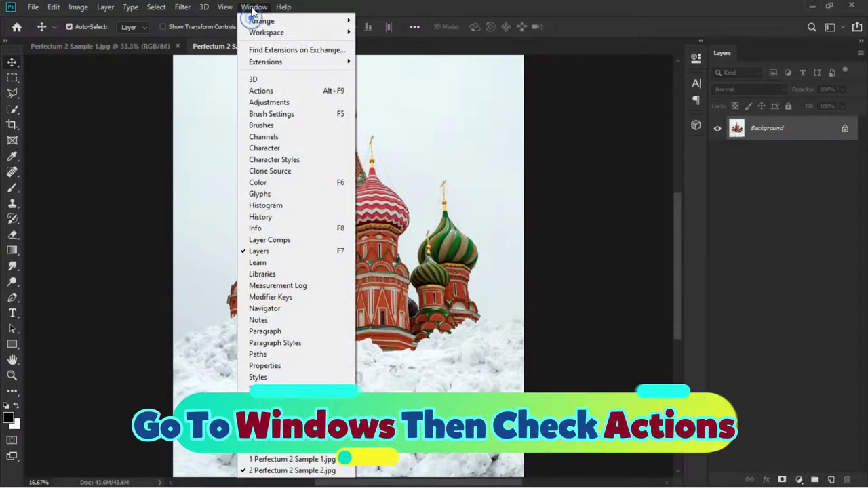
pyautogui.click(288, 91)
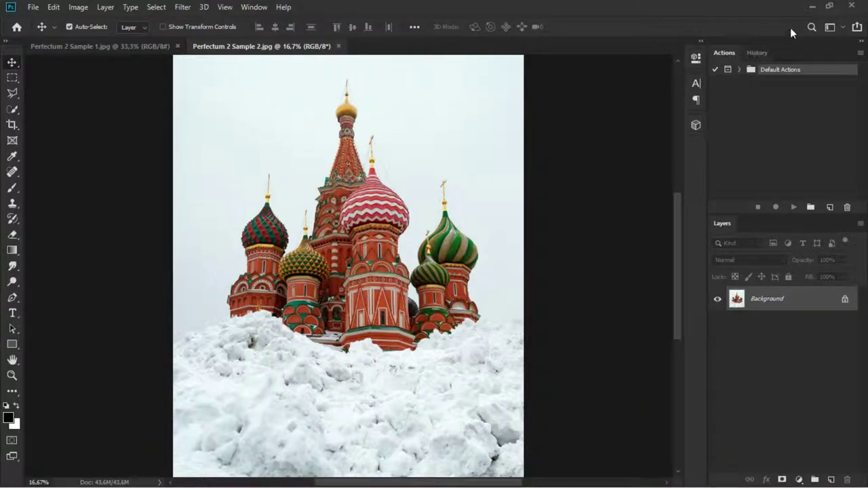
pyautogui.click(810, 6)
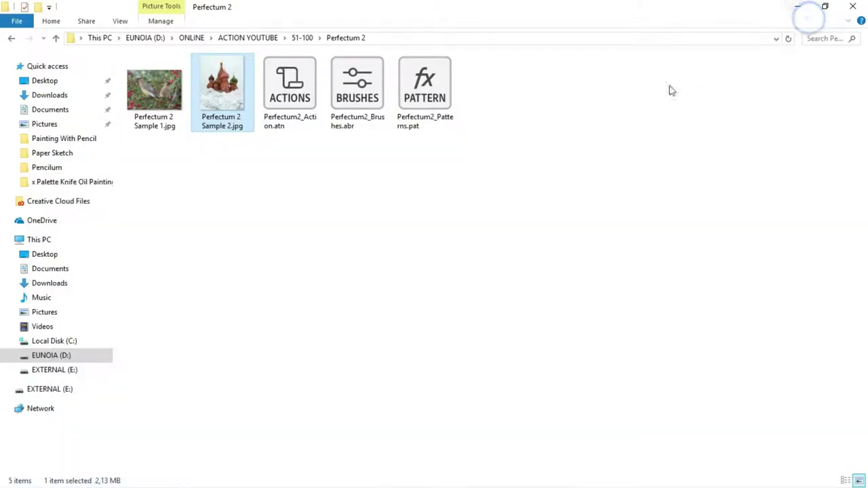
# Load the Perfectum 2 PATTERN, BRUSHES and ACTIONS files into Photoshop
pyautogui.click(428, 91)
pyautogui.keyDown('ctrl'); pyautogui.click(360, 86); pyautogui.keyUp('ctrl')
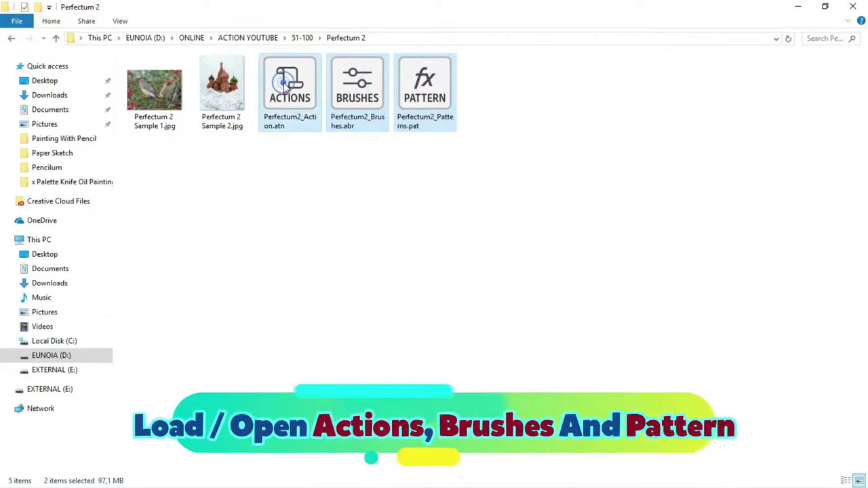
pyautogui.keyDown('ctrl'); pyautogui.click(288, 82); pyautogui.keyUp('ctrl')
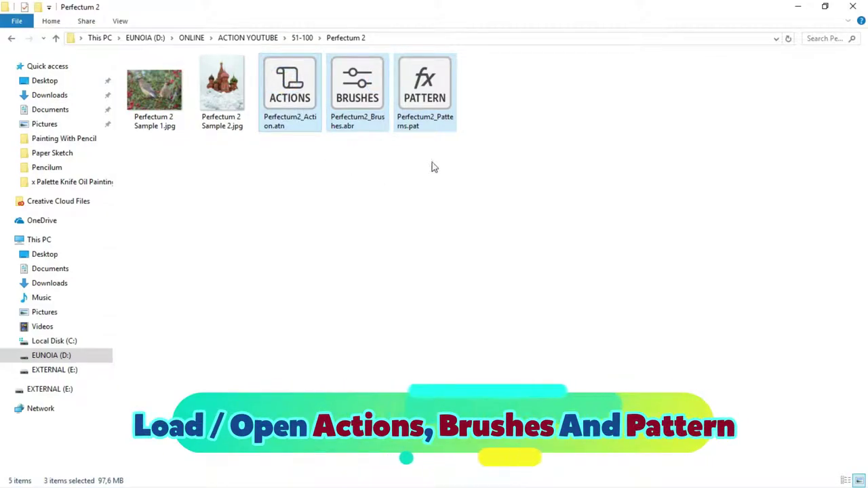
pyautogui.rightClick(441, 74)
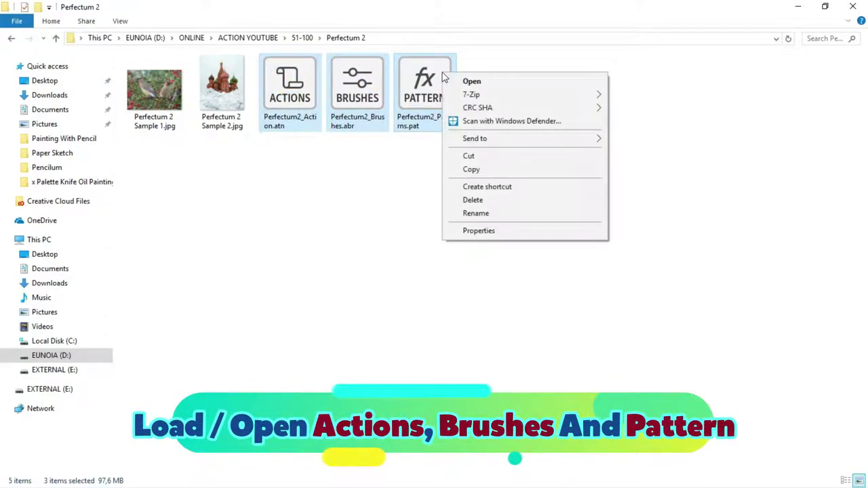
pyautogui.click(510, 82)
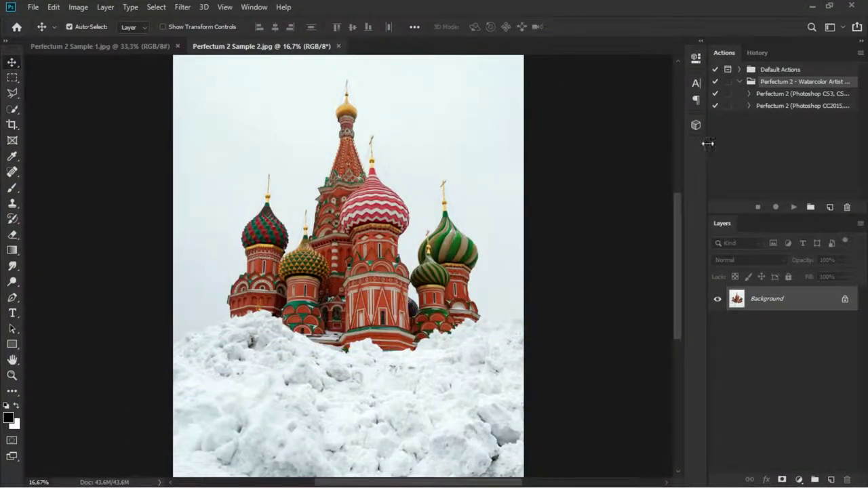
# Expand the Perfectum 2 (Photoshop CC2015, CC2017+) action to view its steps
pyautogui.moveTo(707, 142); pyautogui.dragTo(662, 141)
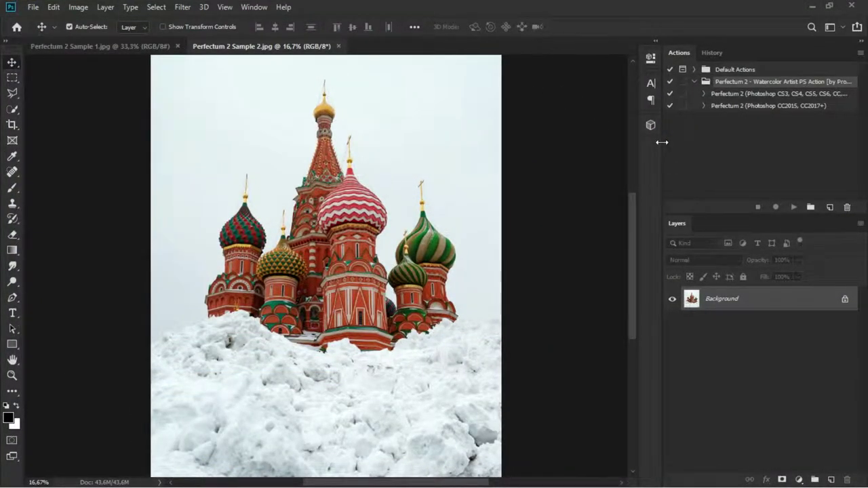
pyautogui.click(728, 107)
pyautogui.click(704, 106)
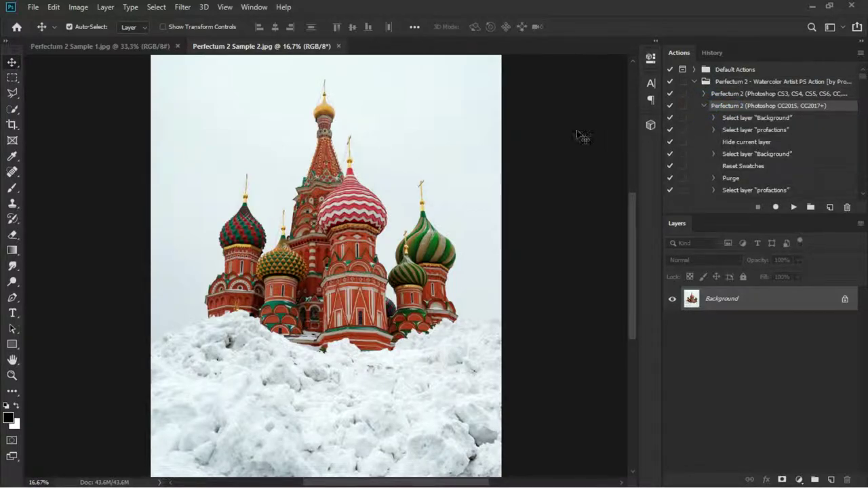
# Add a new empty layer named profactions above Background
pyautogui.click(834, 480)
pyautogui.doubleClick(716, 298)
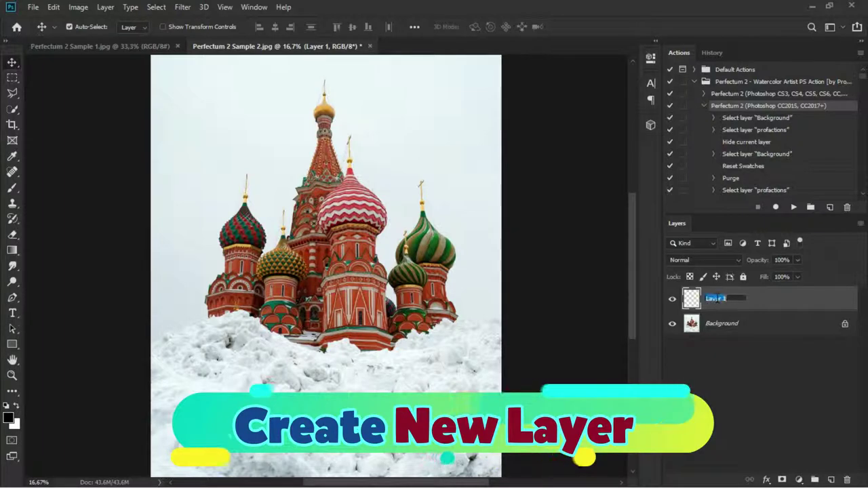
pyautogui.write('profaction')
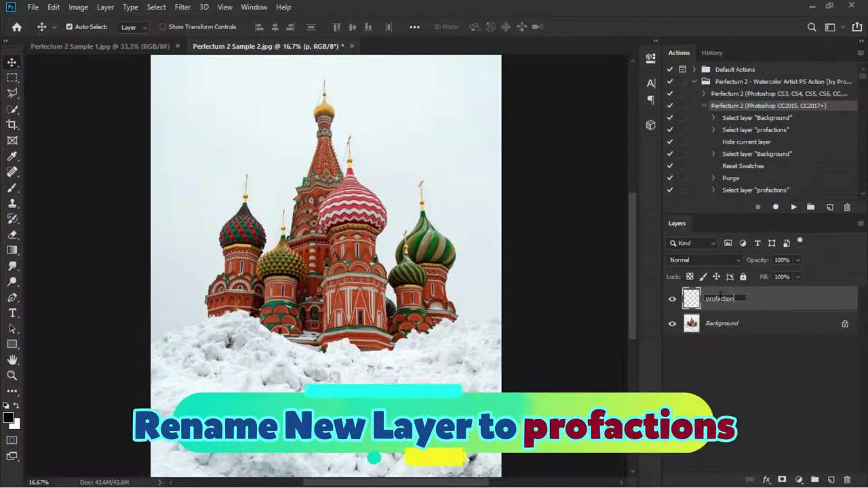
pyautogui.write('s')
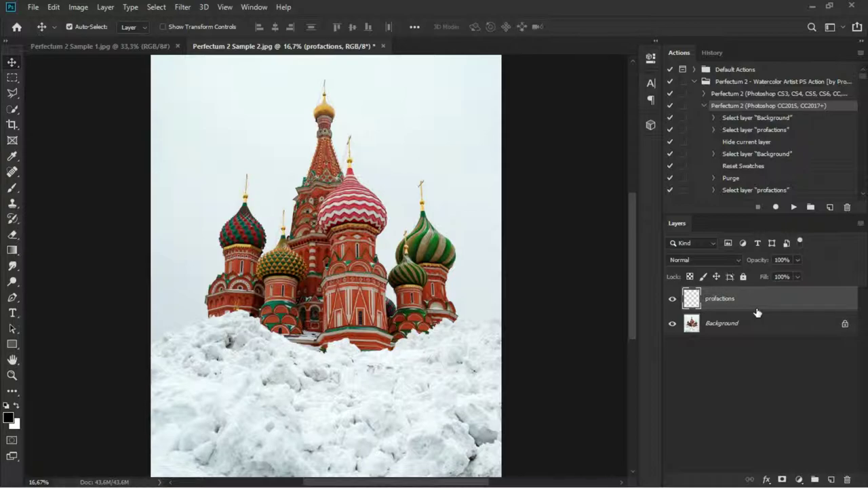
pyautogui.press('p')
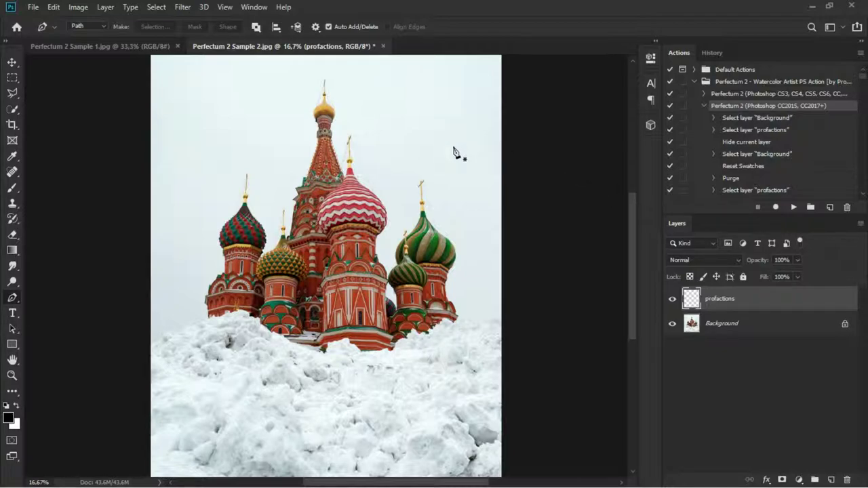
# On Background, Quick-Select the golden dome atop the tallest spire with a smaller brush
pyautogui.click(741, 325)
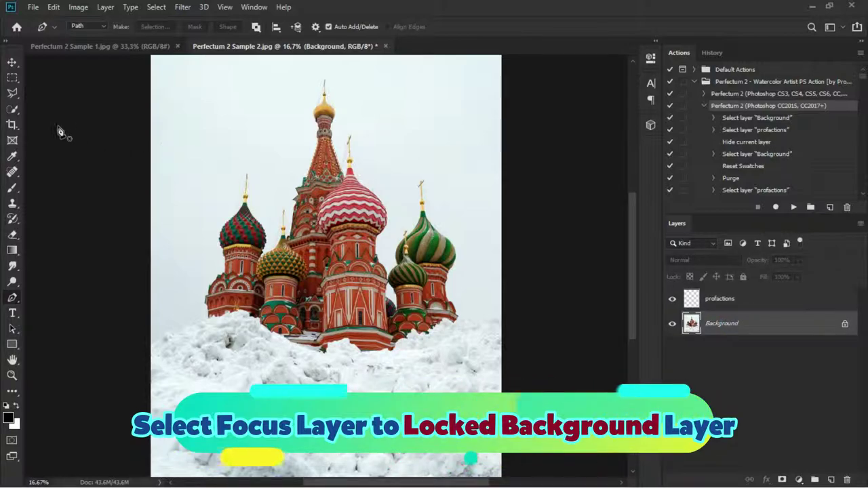
pyautogui.click(14, 110)
pyautogui.scroll(2, 272, 190)
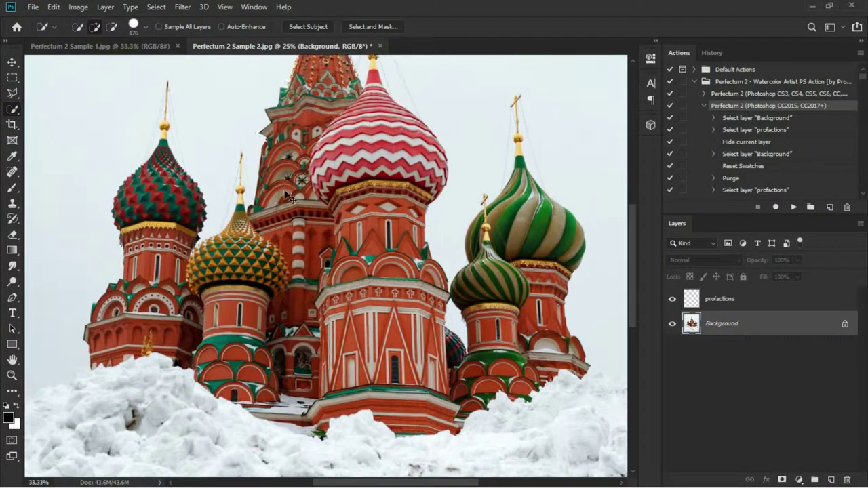
pyautogui.scroll(2, 286, 189)
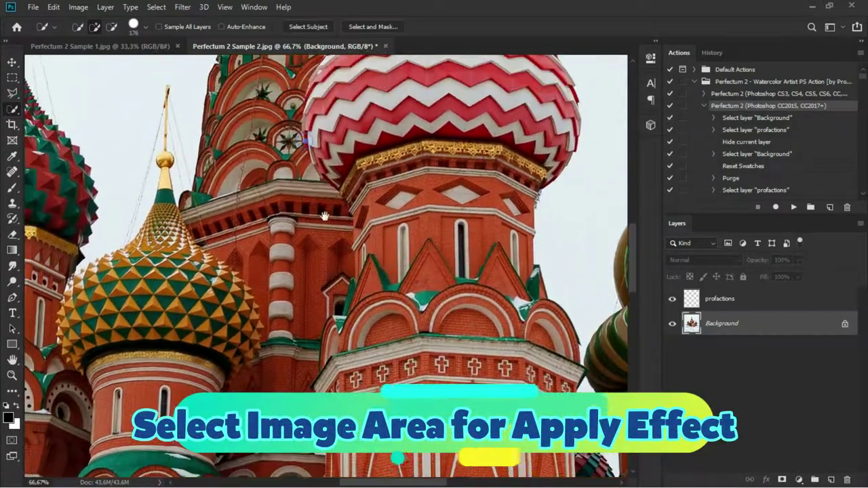
pyautogui.moveTo(325, 216); pyautogui.dragTo(319, 333)
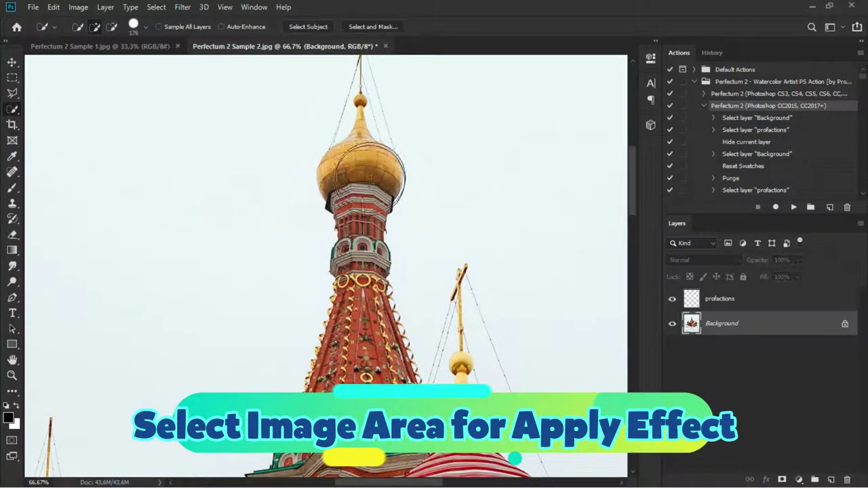
pyautogui.click(360, 173)
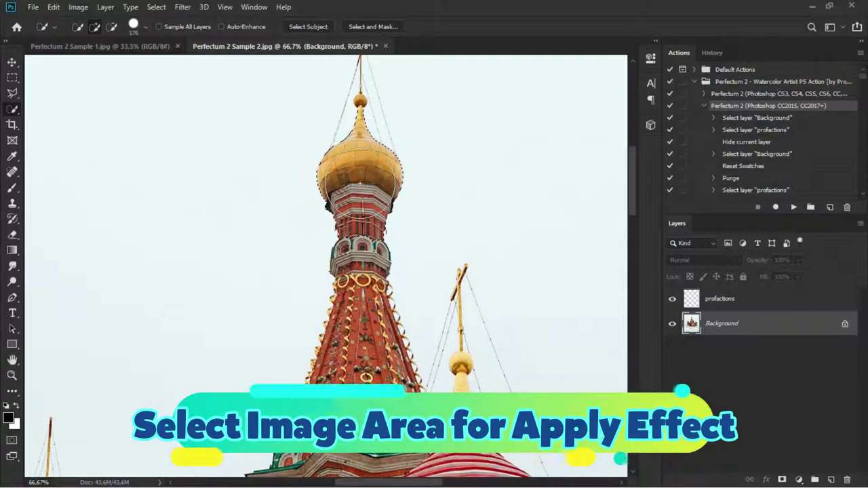
pyautogui.click(145, 28)
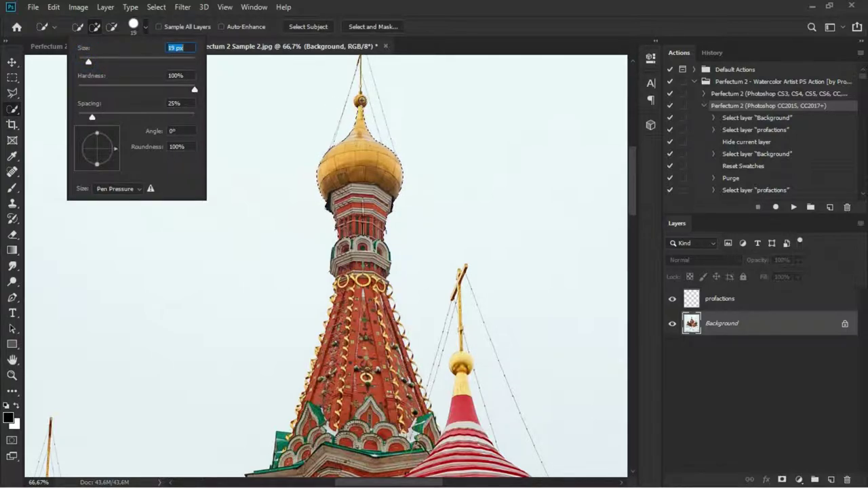
pyautogui.press('Return')
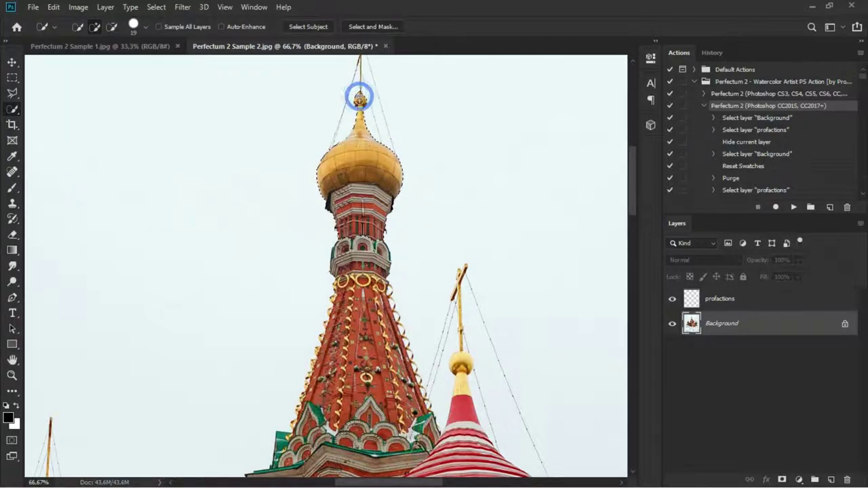
# Enlarge the brush and add the left dome, central spire, zigzag dome and cross band
pyautogui.moveTo(373, 260); pyautogui.dragTo(345, 177)
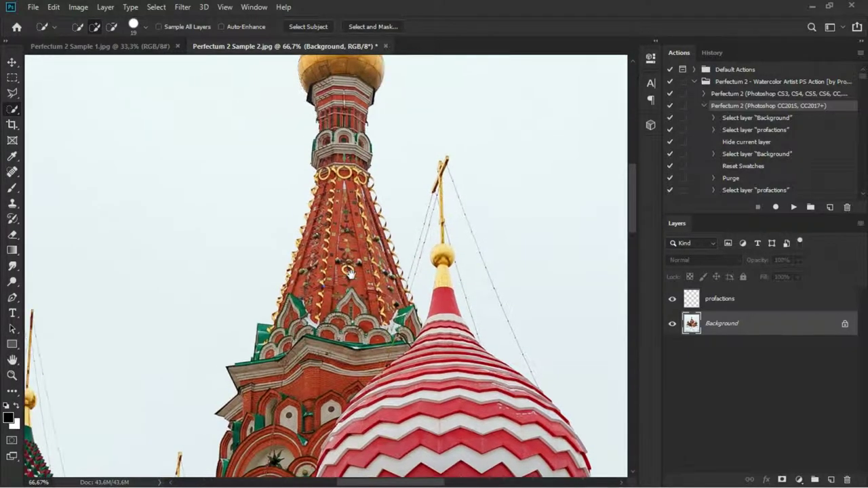
pyautogui.moveTo(266, 401); pyautogui.dragTo(395, 197)
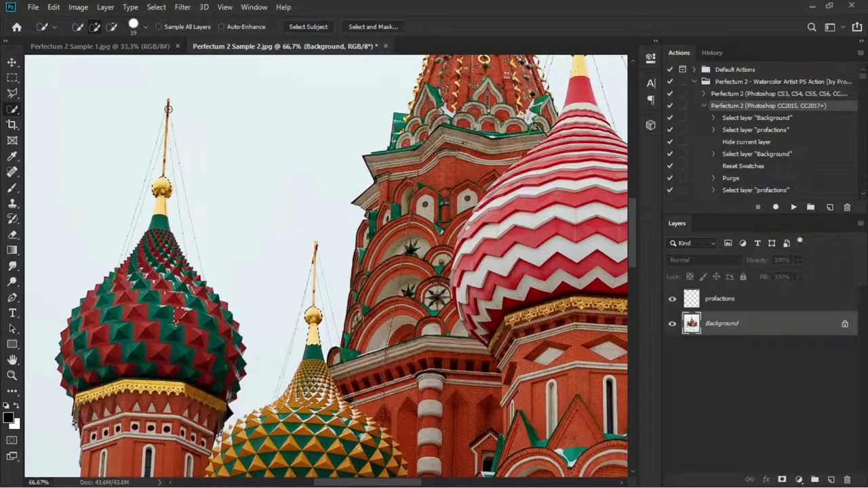
pyautogui.click(144, 27)
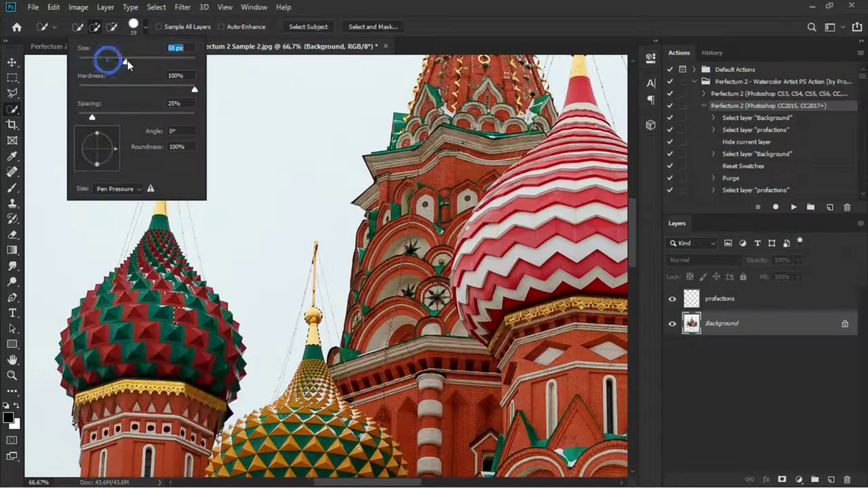
pyautogui.click(177, 312)
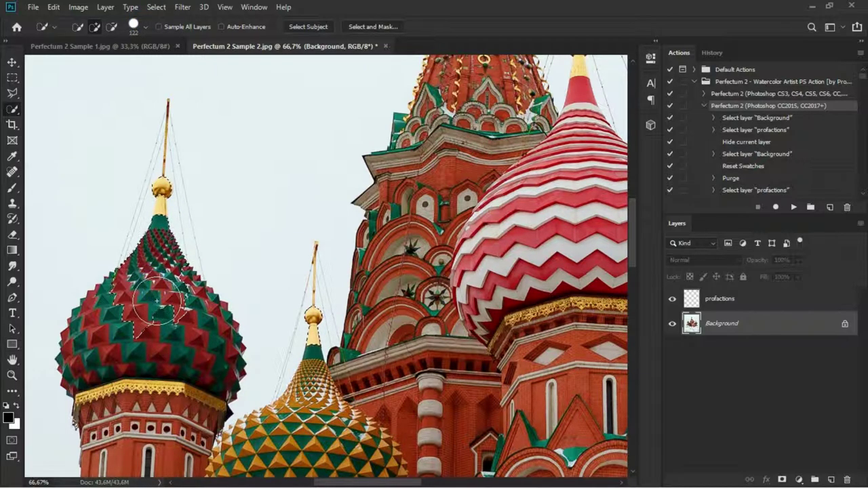
pyautogui.moveTo(155, 300)
pyautogui.mouseDown()
pyautogui.moveTo(110, 335)
pyautogui.moveTo(163, 434)
pyautogui.moveTo(319, 413)
pyautogui.moveTo(404, 296)
pyautogui.moveTo(404, 168)
pyautogui.mouseUp()
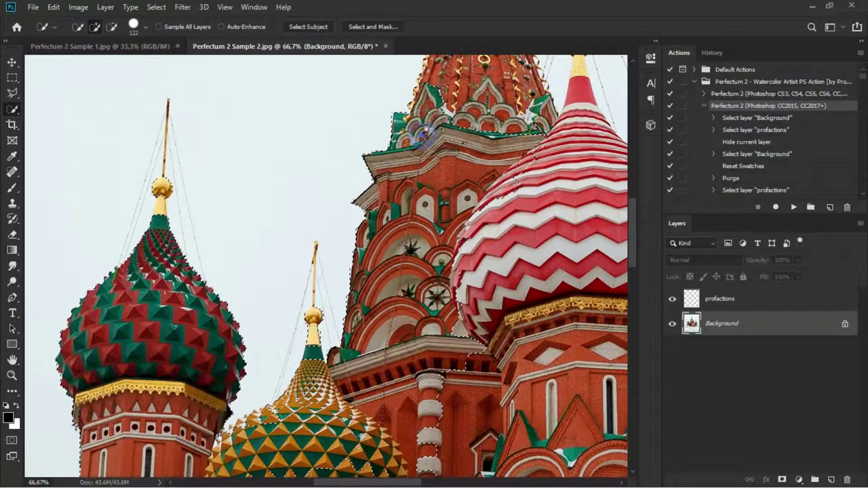
pyautogui.scroll(3, 494, 111)
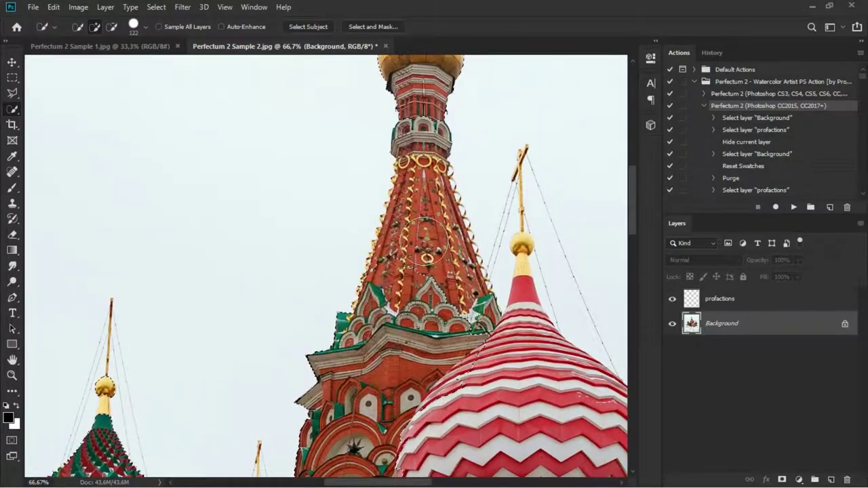
pyautogui.moveTo(421, 233)
pyautogui.mouseDown()
pyautogui.moveTo(428, 233)
pyautogui.moveTo(336, 197)
pyautogui.mouseUp()
pyautogui.moveTo(420, 335)
pyautogui.mouseDown()
pyautogui.moveTo(431, 434)
pyautogui.moveTo(391, 252)
pyautogui.mouseUp()
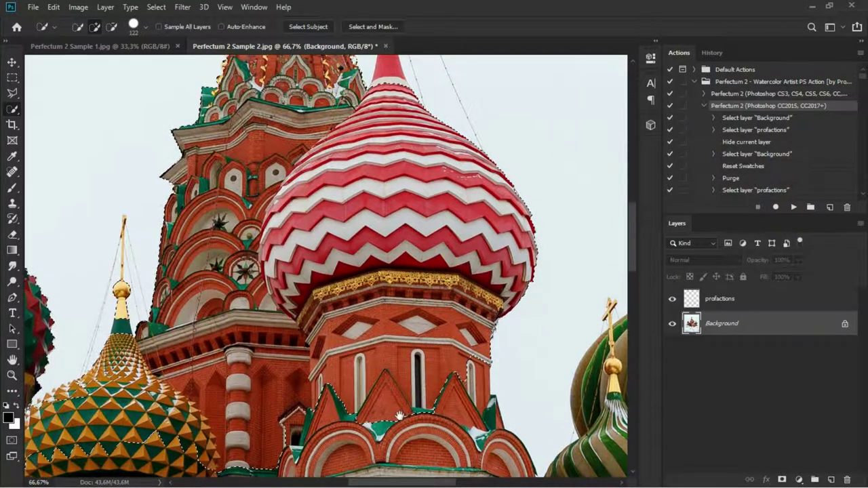
pyautogui.moveTo(387, 384); pyautogui.dragTo(338, 236)
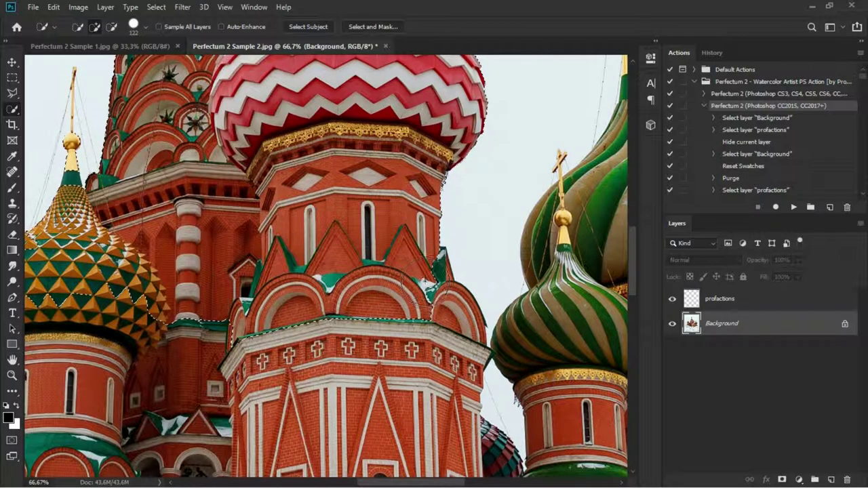
pyautogui.click(419, 327)
# Add the left tower, small dome, green onion dome and red tower to the selection
pyautogui.moveTo(372, 398); pyautogui.dragTo(433, 333)
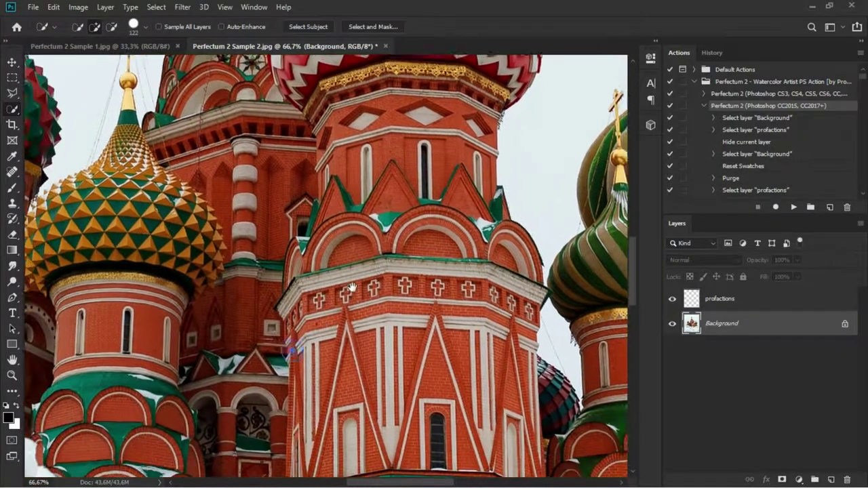
pyautogui.moveTo(295, 307); pyautogui.dragTo(200, 392)
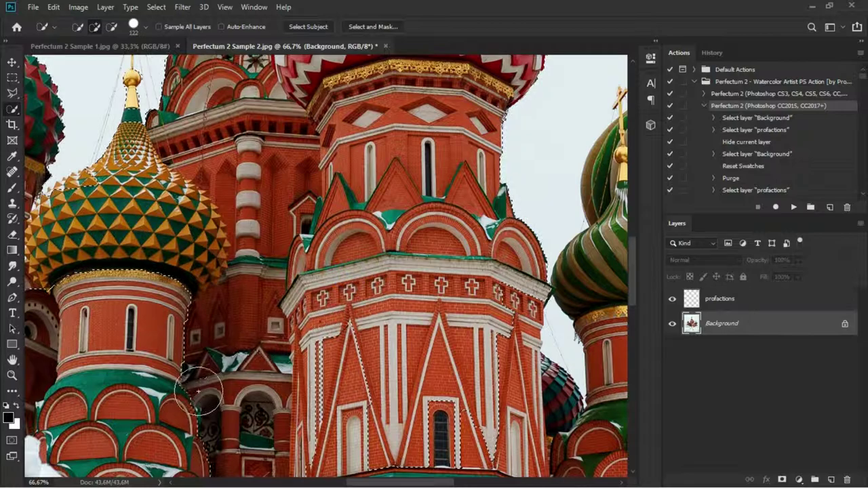
pyautogui.moveTo(285, 304); pyautogui.dragTo(404, 436)
pyautogui.moveTo(488, 359); pyautogui.dragTo(555, 407)
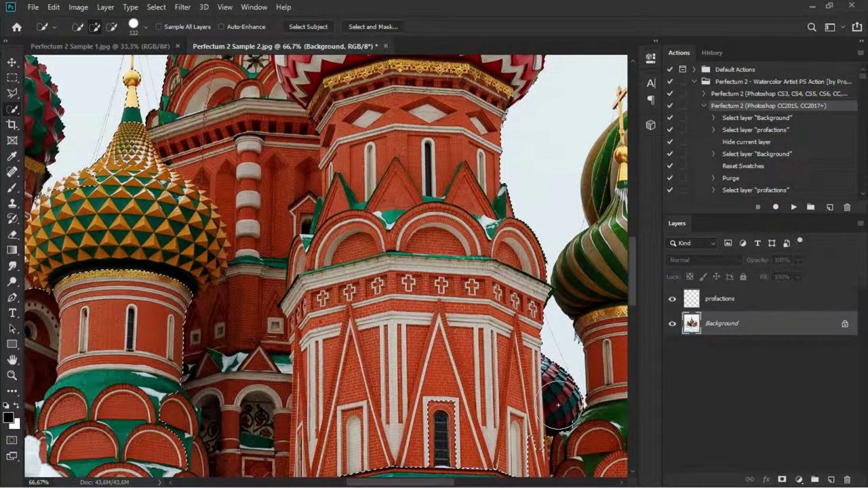
pyautogui.moveTo(493, 394)
pyautogui.mouseDown()
pyautogui.moveTo(283, 401)
pyautogui.moveTo(220, 420)
pyautogui.mouseUp()
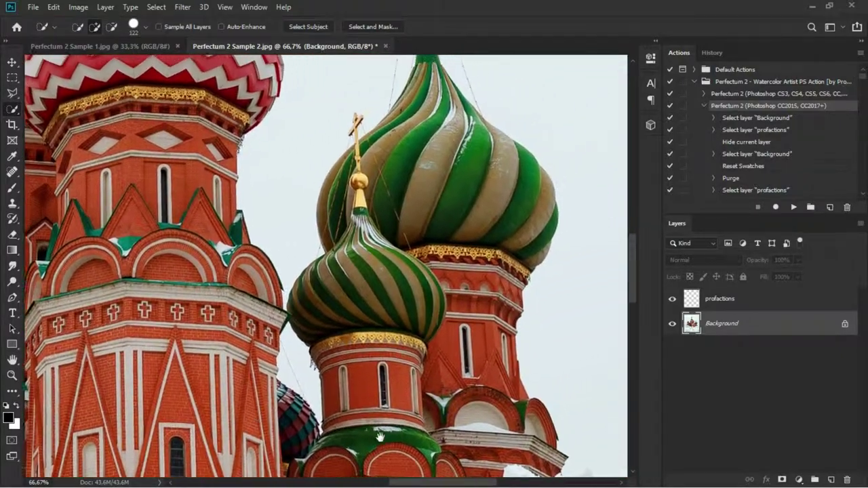
pyautogui.moveTo(380, 290); pyautogui.dragTo(434, 215)
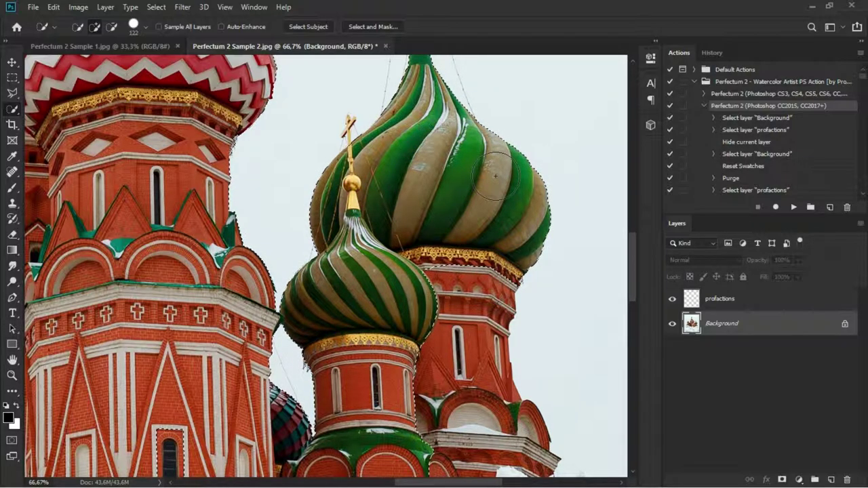
pyautogui.moveTo(495, 175); pyautogui.dragTo(464, 297)
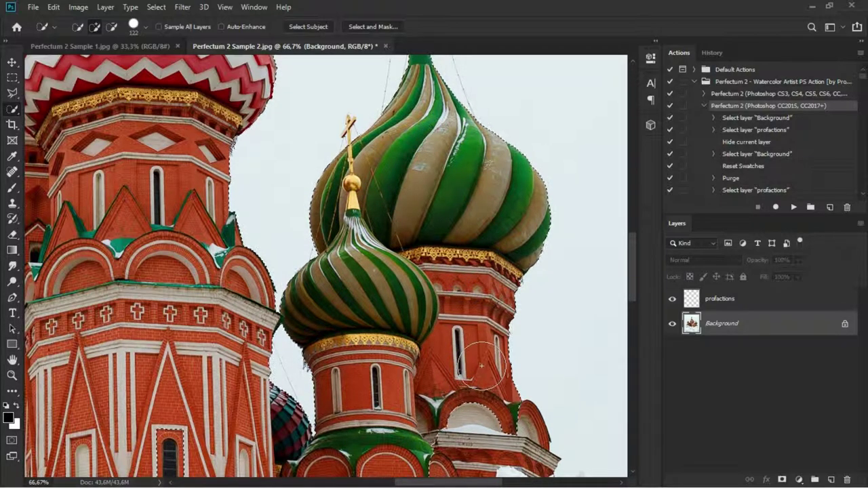
pyautogui.scroll(-5, 473, 422)
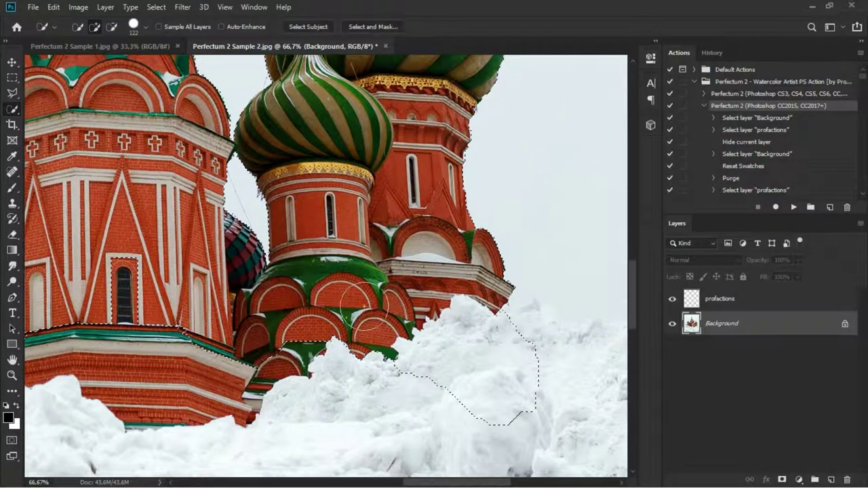
# Drag the selection brush over the snow mound and the snow along the left
pyautogui.moveTo(365, 305)
pyautogui.mouseDown()
pyautogui.moveTo(320, 446)
pyautogui.moveTo(272, 333)
pyautogui.mouseUp()
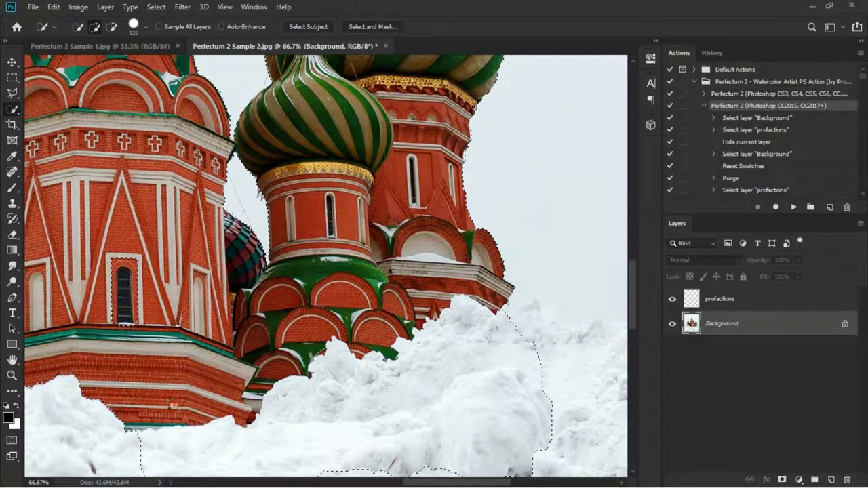
pyautogui.moveTo(174, 401); pyautogui.dragTo(412, 283)
pyautogui.moveTo(285, 330); pyautogui.dragTo(170, 393)
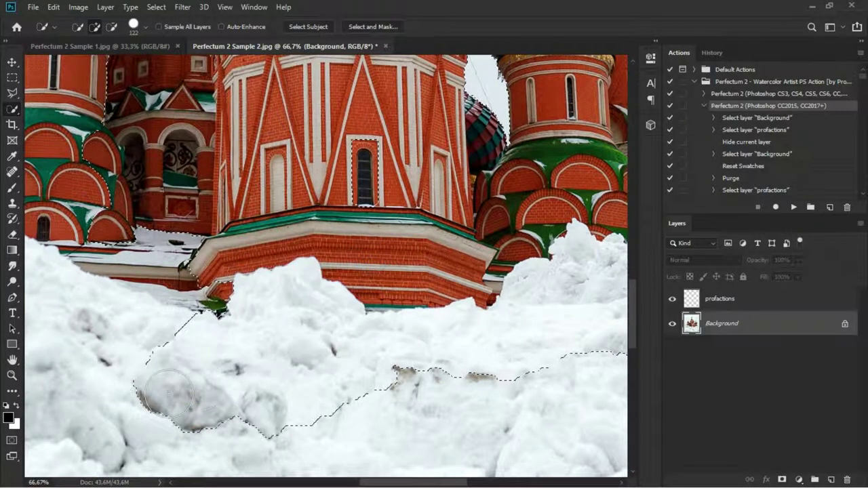
pyautogui.moveTo(223, 291); pyautogui.dragTo(189, 271)
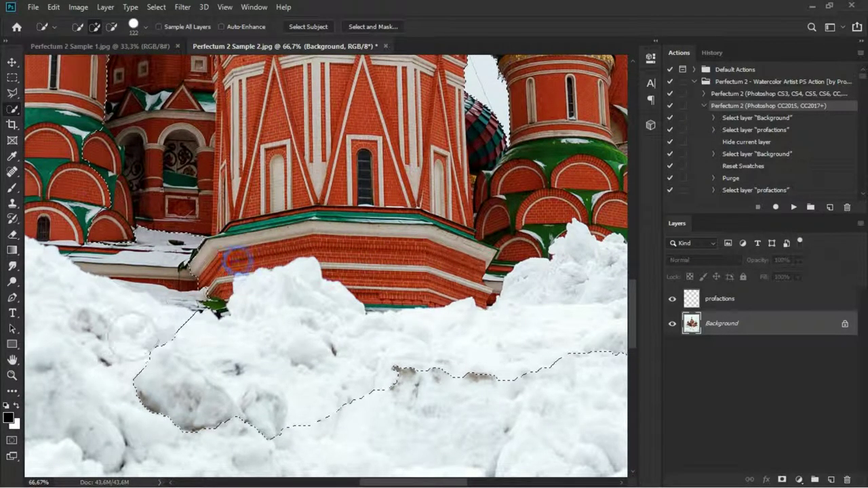
# Subtract the left snow so the selection follows the onion and striped domes
pyautogui.moveTo(117, 198); pyautogui.dragTo(317, 228)
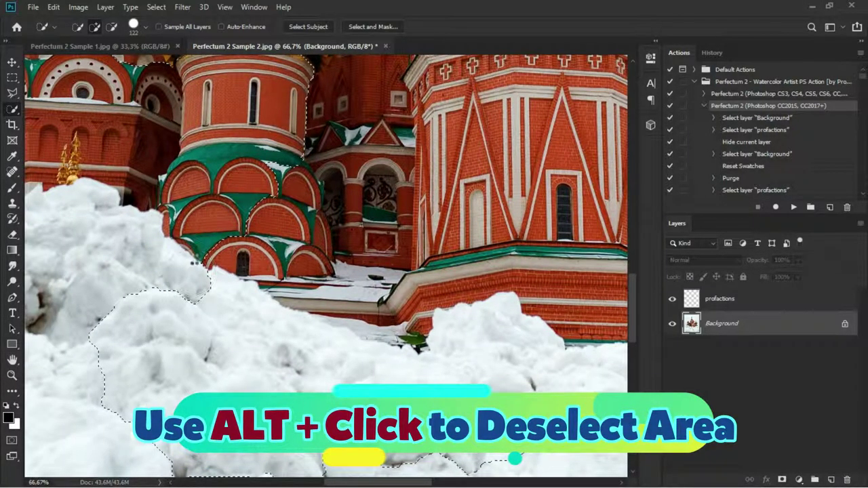
pyautogui.moveTo(193, 255); pyautogui.dragTo(284, 354)
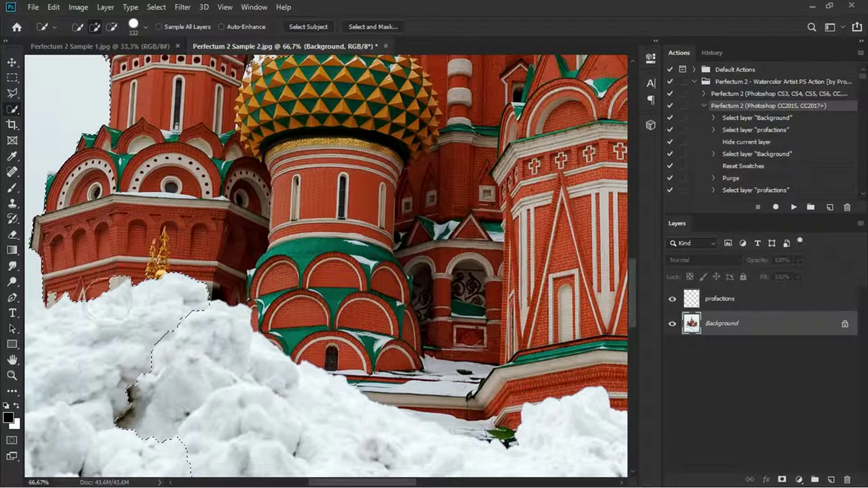
pyautogui.moveTo(150, 271); pyautogui.dragTo(68, 326)
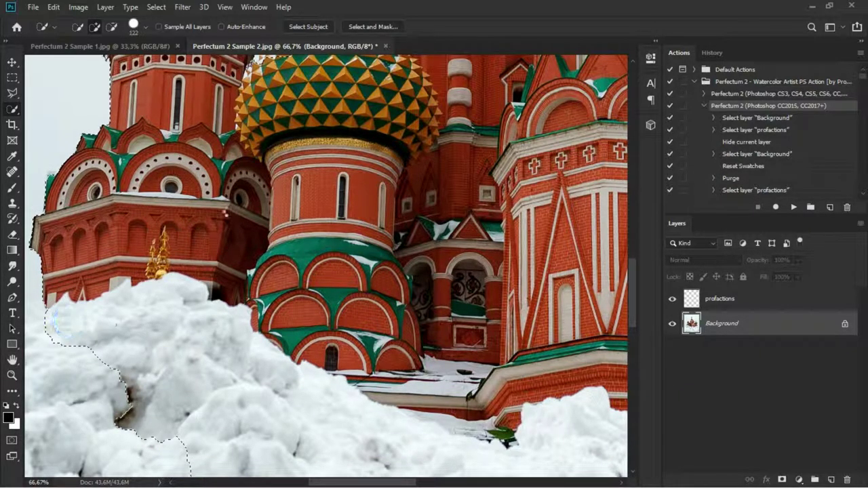
pyautogui.moveTo(230, 209); pyautogui.dragTo(236, 352)
pyautogui.moveTo(221, 204); pyautogui.dragTo(193, 264)
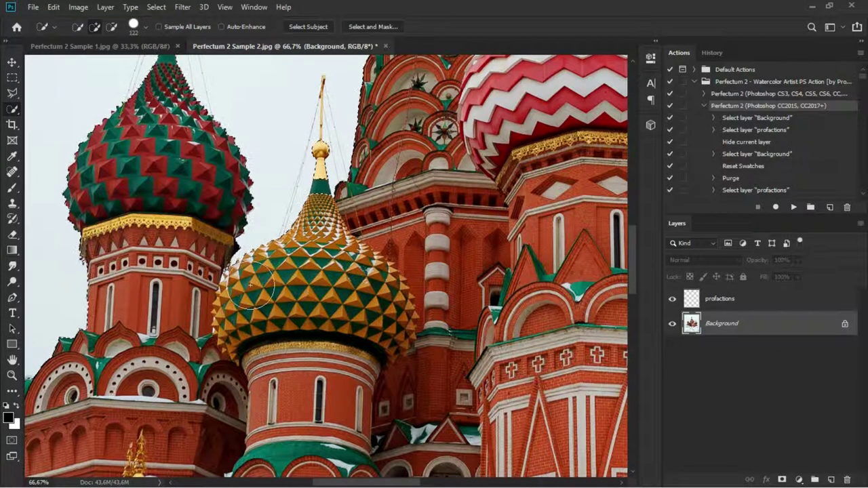
pyautogui.moveTo(506, 241)
pyautogui.mouseDown()
pyautogui.moveTo(204, 283)
pyautogui.moveTo(241, 249)
pyautogui.mouseUp()
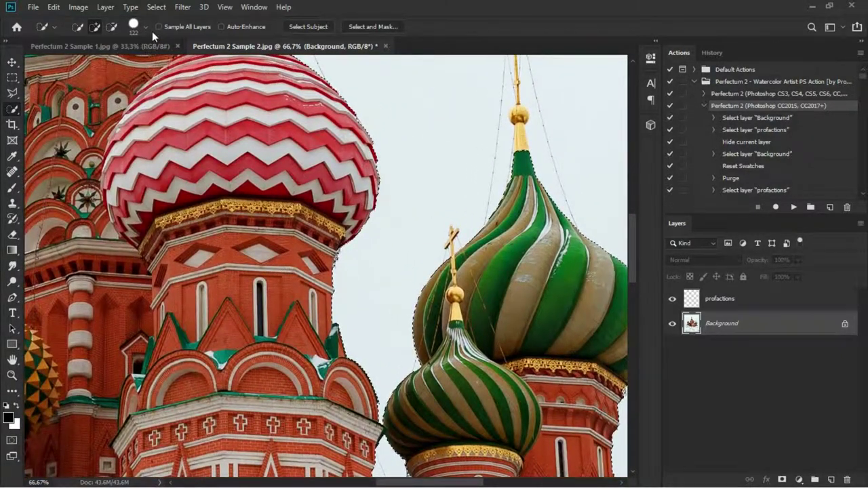
# Set the Quick Selection brush size to 22 px and bring the red dome into view
pyautogui.click(146, 28)
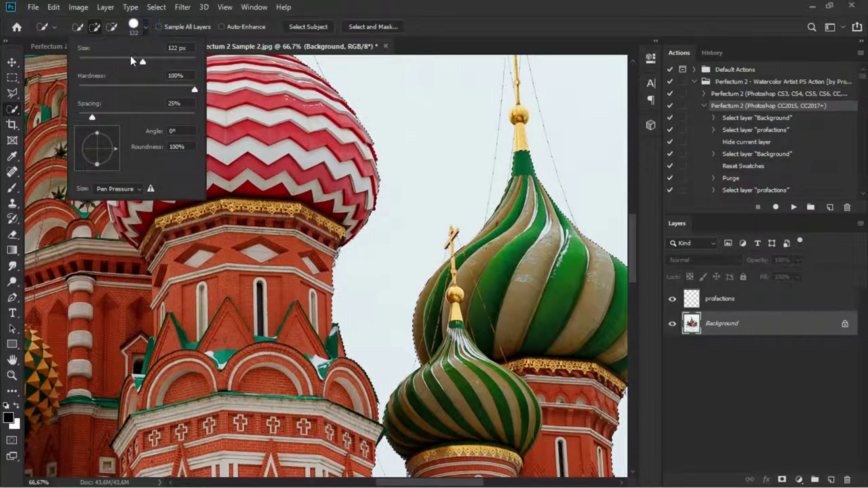
pyautogui.moveTo(91, 62); pyautogui.dragTo(89, 62)
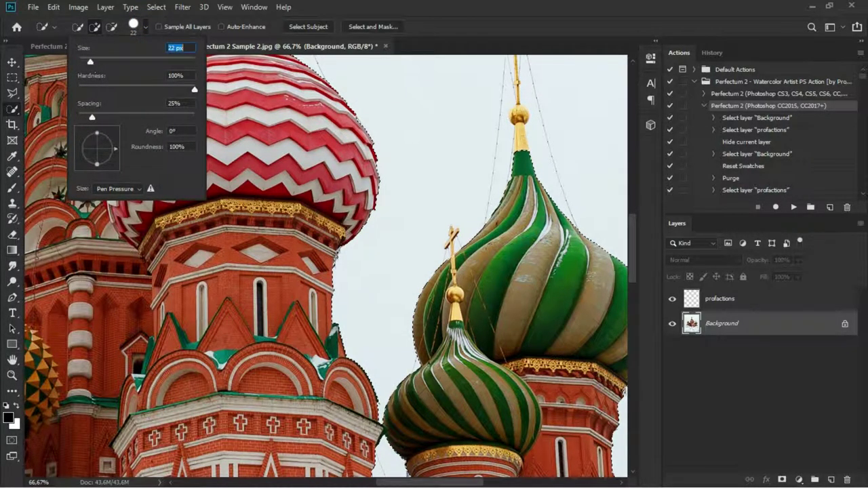
pyautogui.click(523, 139)
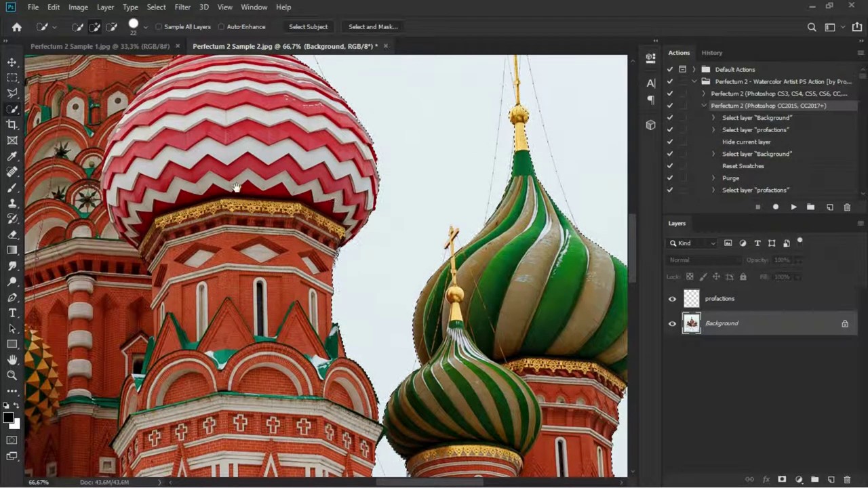
pyautogui.moveTo(239, 205); pyautogui.dragTo(355, 282)
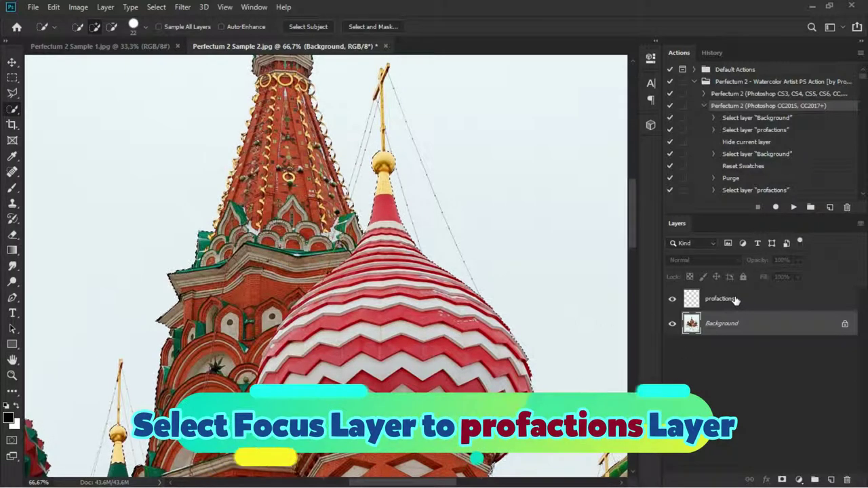
# On the profactions layer, select the Brush tool with a 354 px Soft Round tip
pyautogui.click(736, 300)
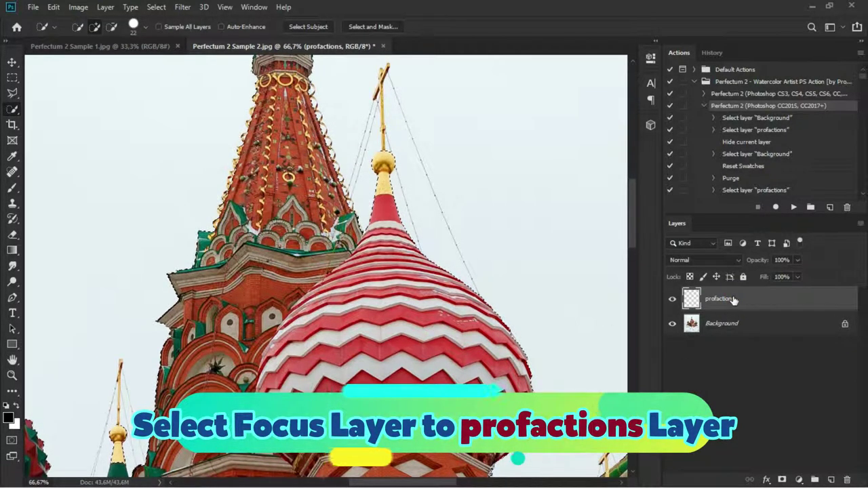
pyautogui.hotkey('ctrl', '-')
pyautogui.hotkey('ctrl', '-')
pyautogui.hotkey('ctrl', '-')
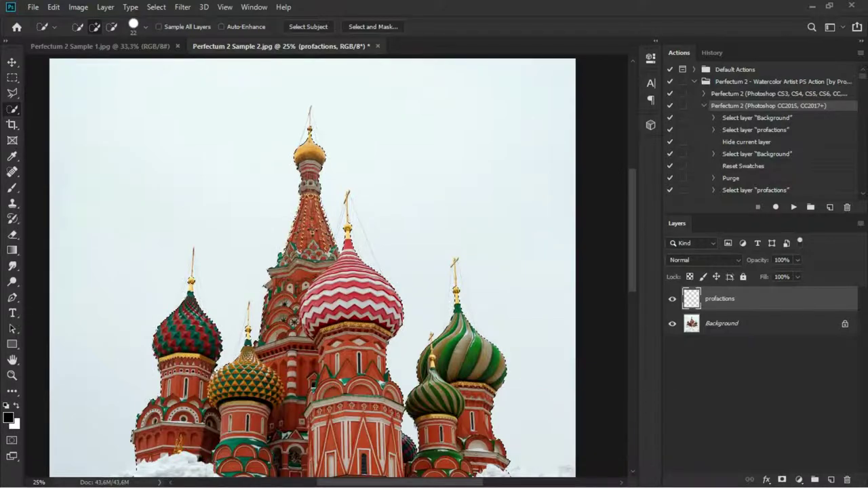
pyautogui.moveTo(332, 204); pyautogui.dragTo(353, 291)
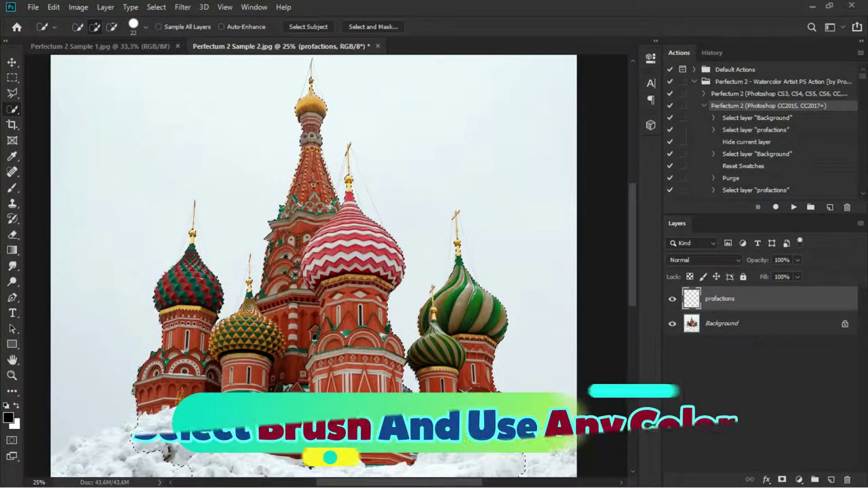
pyautogui.click(15, 187)
pyautogui.click(87, 28)
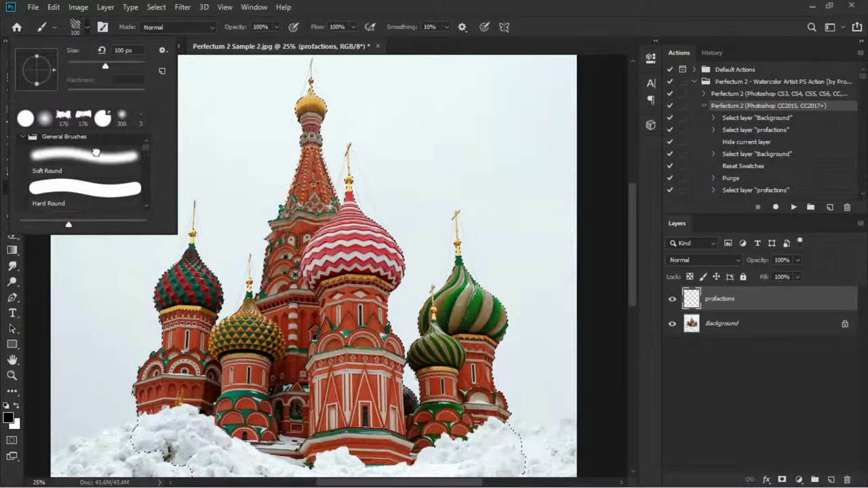
pyautogui.click(102, 155)
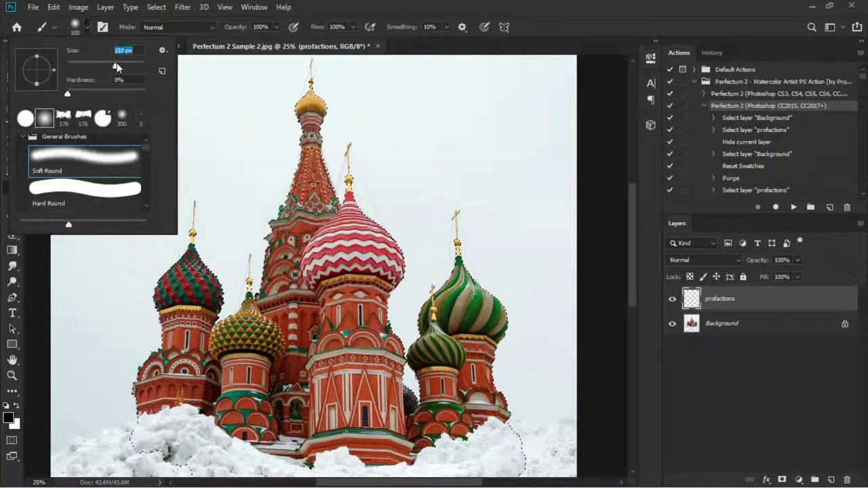
pyautogui.moveTo(131, 62); pyautogui.dragTo(131, 62)
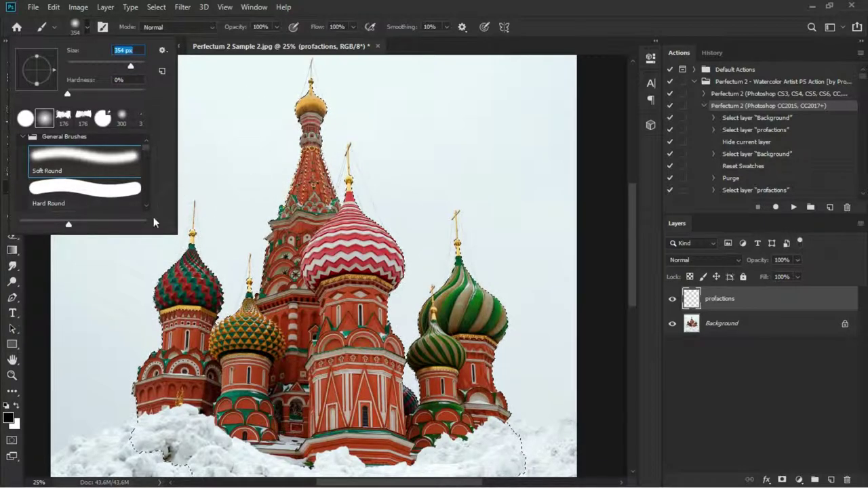
# Set the foreground colour to purple 5d26ea
pyautogui.click(8, 416)
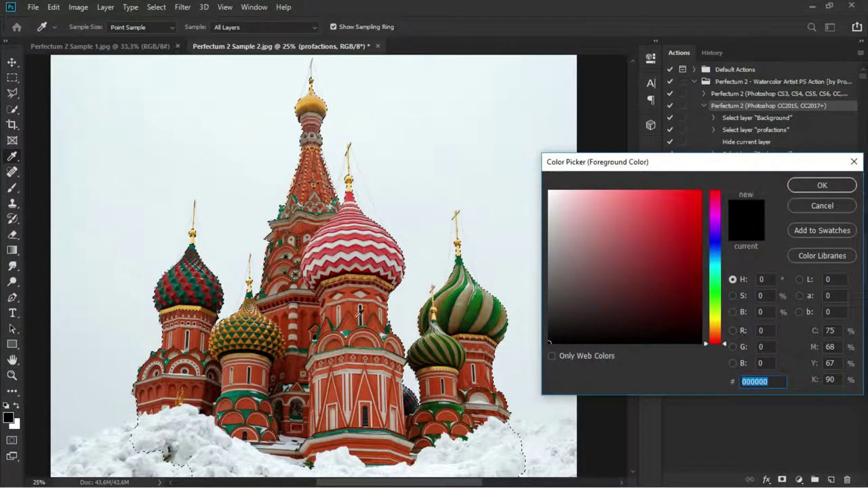
pyautogui.click(677, 203)
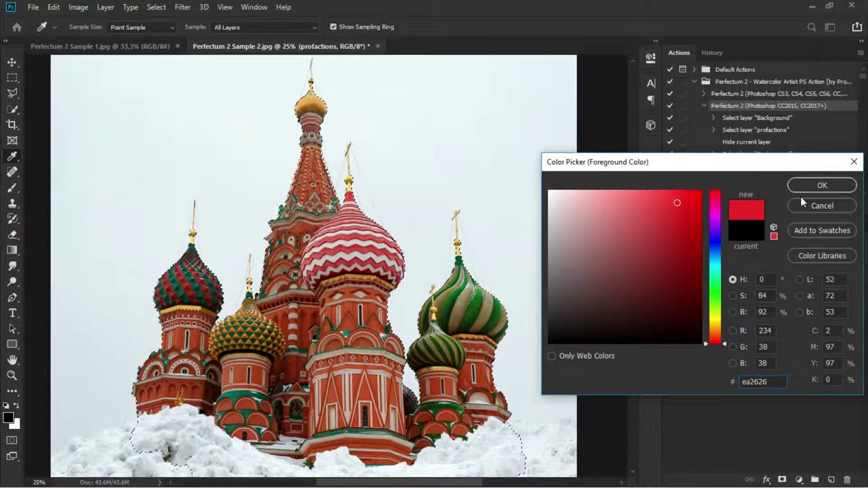
pyautogui.click(718, 233)
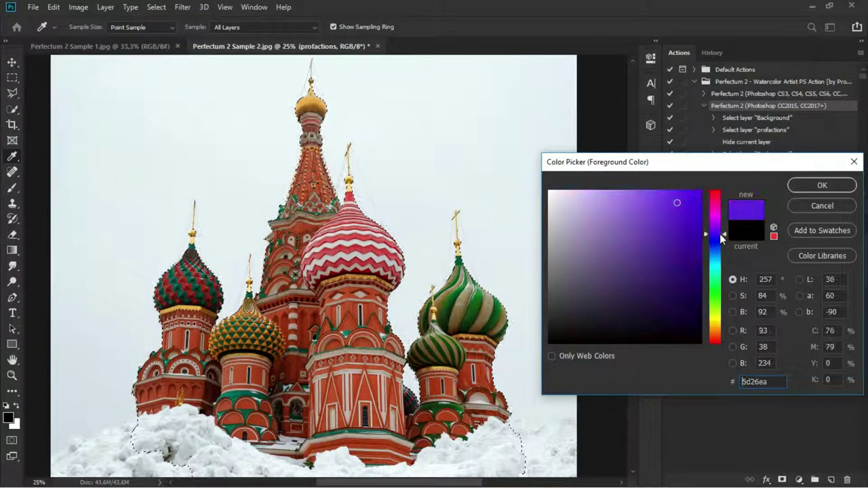
pyautogui.click(805, 185)
# Paint purple over every dome, tower and wall inside the cathedral selection
pyautogui.moveTo(310, 91); pyautogui.dragTo(288, 173)
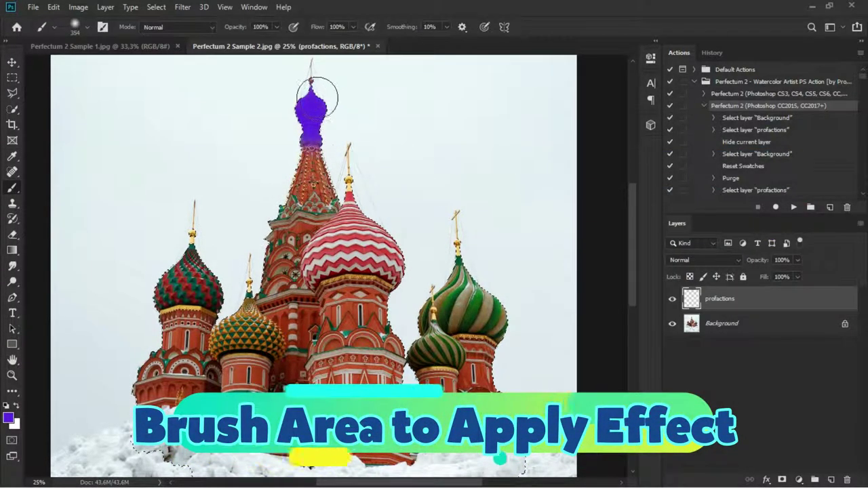
pyautogui.moveTo(319, 217); pyautogui.dragTo(315, 299)
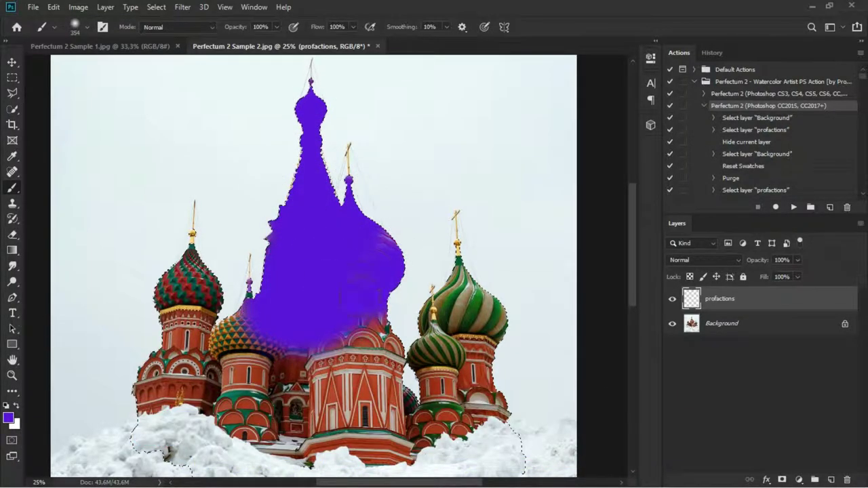
pyautogui.moveTo(316, 298)
pyautogui.mouseDown()
pyautogui.moveTo(397, 400)
pyautogui.moveTo(465, 255)
pyautogui.mouseUp()
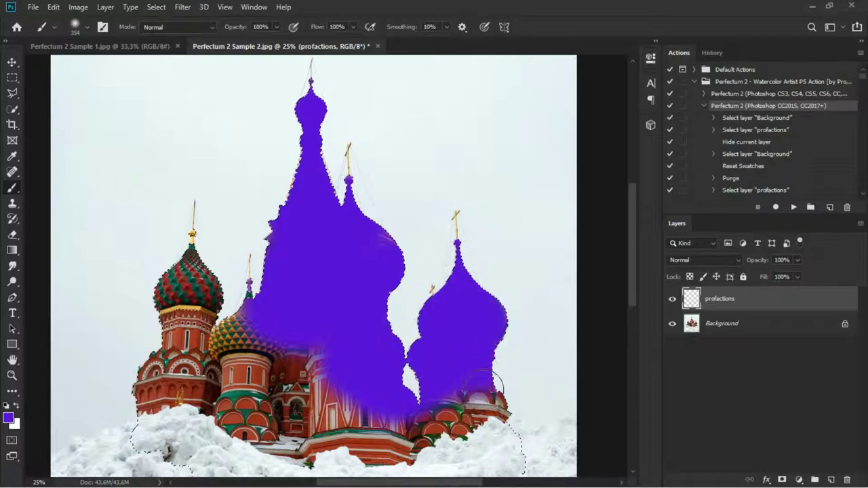
pyautogui.moveTo(483, 384)
pyautogui.mouseDown()
pyautogui.moveTo(346, 460)
pyautogui.moveTo(206, 423)
pyautogui.moveTo(152, 427)
pyautogui.moveTo(133, 384)
pyautogui.mouseUp()
pyautogui.moveTo(153, 346); pyautogui.dragTo(154, 297)
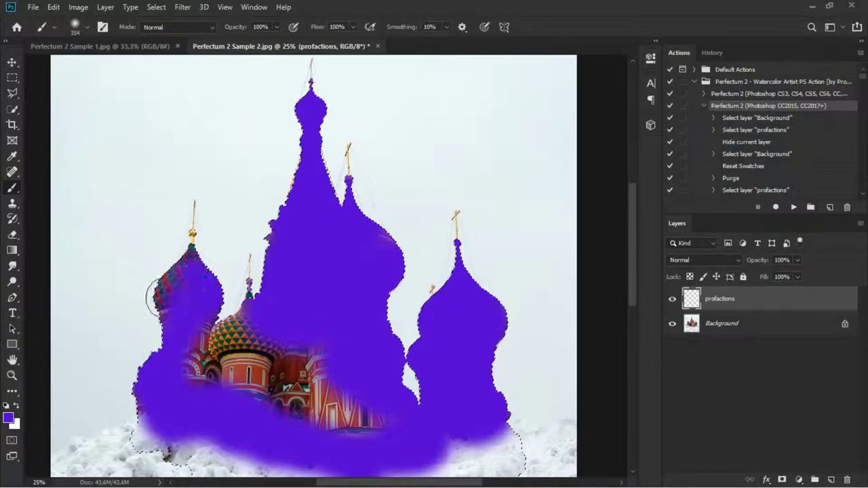
pyautogui.moveTo(200, 227)
pyautogui.mouseDown()
pyautogui.moveTo(234, 339)
pyautogui.moveTo(333, 407)
pyautogui.mouseUp()
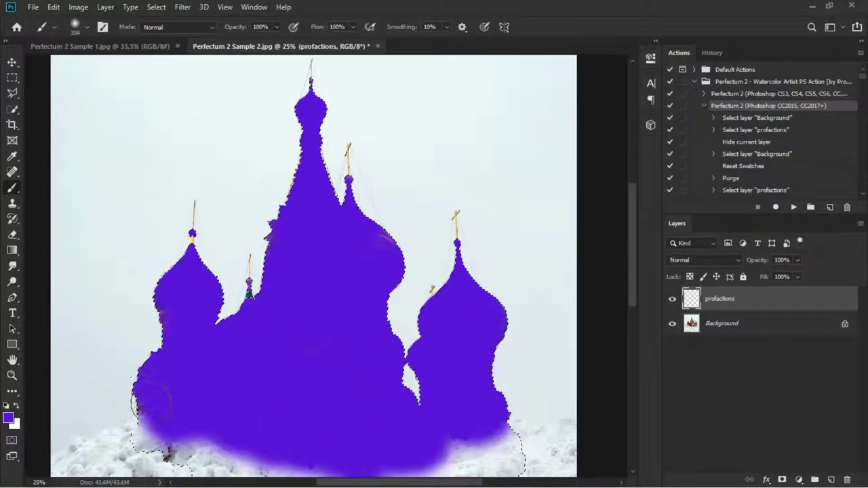
pyautogui.moveTo(217, 381)
pyautogui.mouseDown()
pyautogui.moveTo(277, 365)
pyautogui.moveTo(291, 339)
pyautogui.moveTo(382, 258)
pyautogui.moveTo(385, 266)
pyautogui.mouseUp()
# Zoom in on the cathedral's small left spire and return to Quick Selection on the Background layer
pyautogui.hotkey('ctrl', '+')
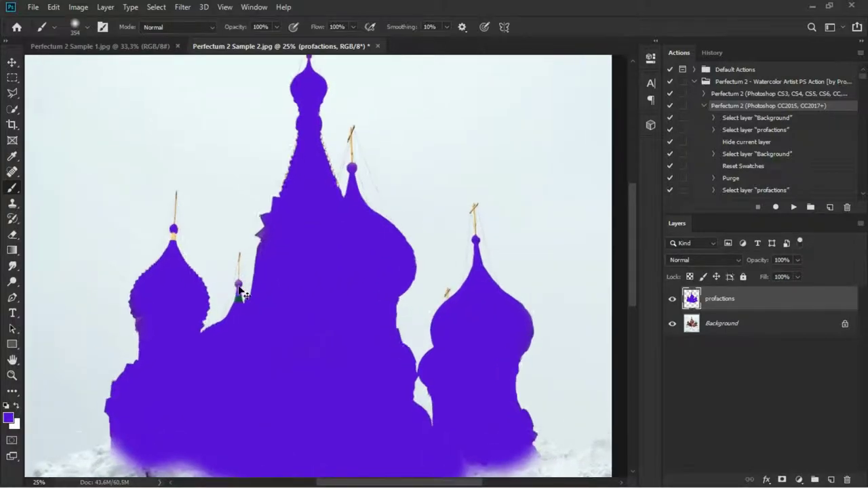
pyautogui.hotkey('ctrl', '+')
pyautogui.hotkey('ctrl', '+')
pyautogui.moveTo(213, 323); pyautogui.dragTo(393, 337)
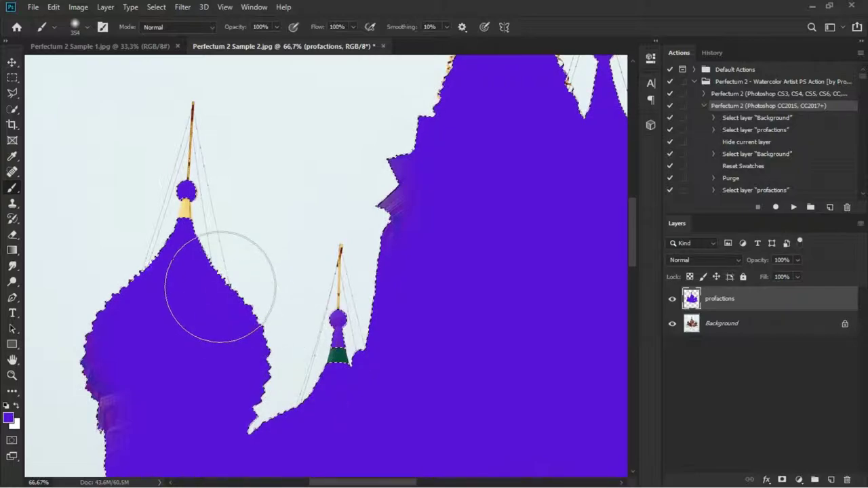
pyautogui.click(745, 327)
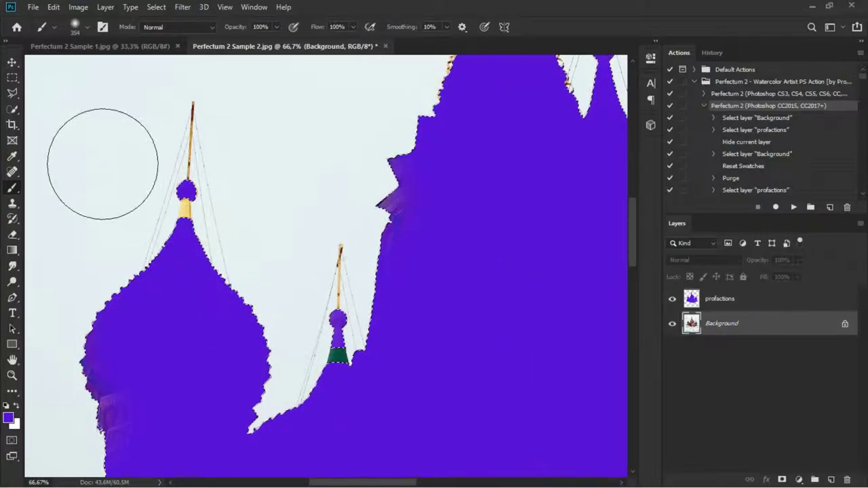
pyautogui.click(13, 108)
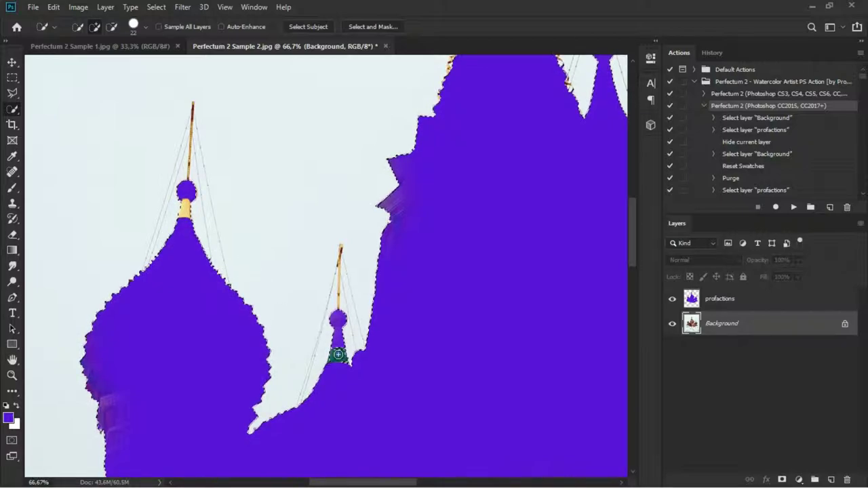
# Paint the yellow spire base purple on the profactions layer
pyautogui.click(709, 302)
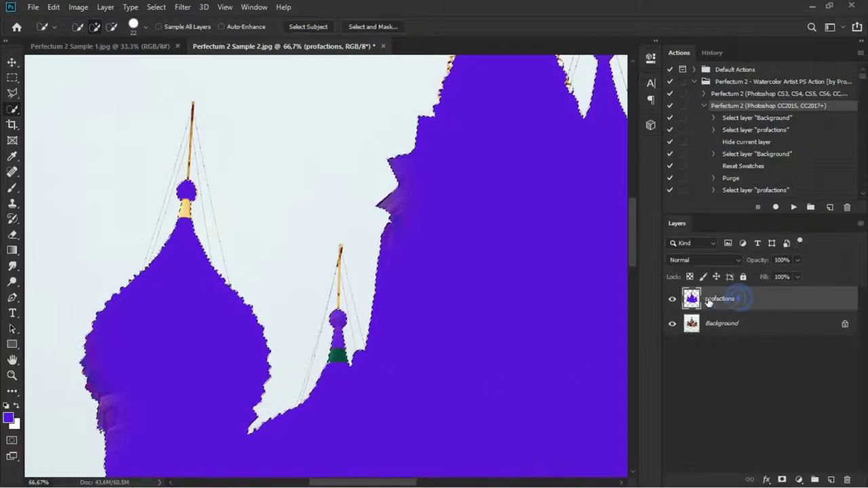
pyautogui.click(13, 188)
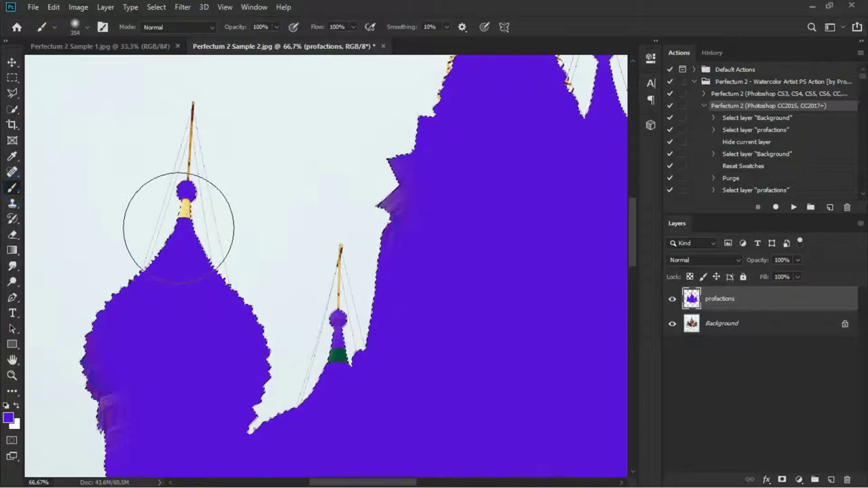
pyautogui.click(175, 212)
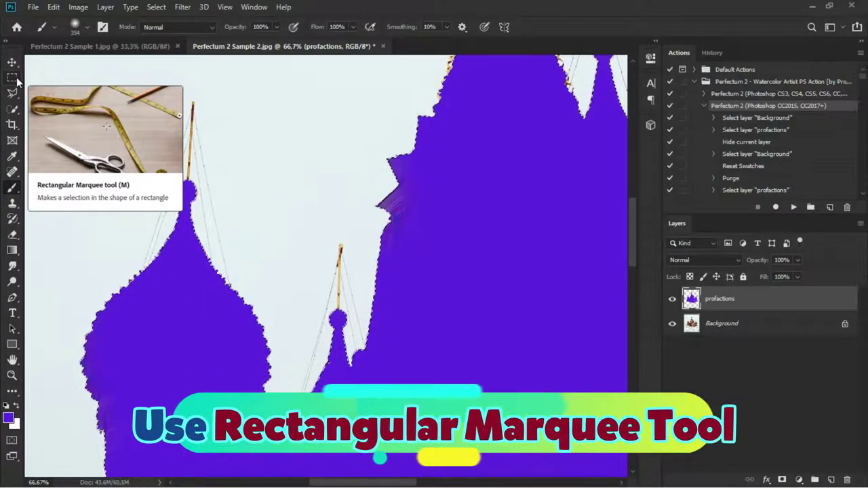
# Clear the selection with the Rectangular Marquee and zoom so the cathedral fills the view
pyautogui.click(12, 77)
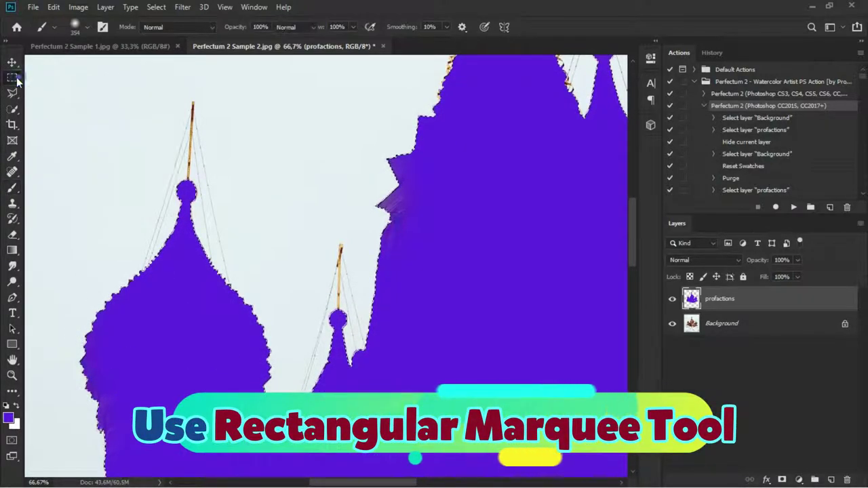
pyautogui.click(88, 164)
pyautogui.hotkey('ctrl', '-')
pyautogui.hotkey('ctrl', '-')
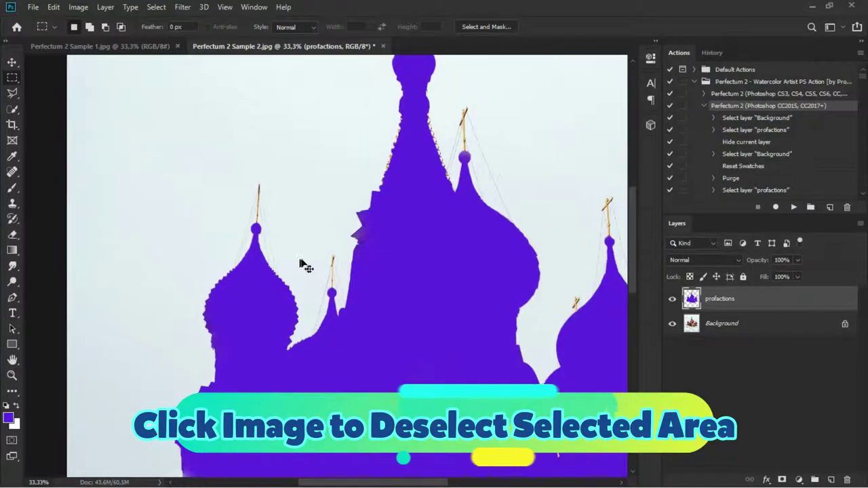
pyautogui.hotkey('ctrl', '-')
pyautogui.hotkey('ctrl', '-')
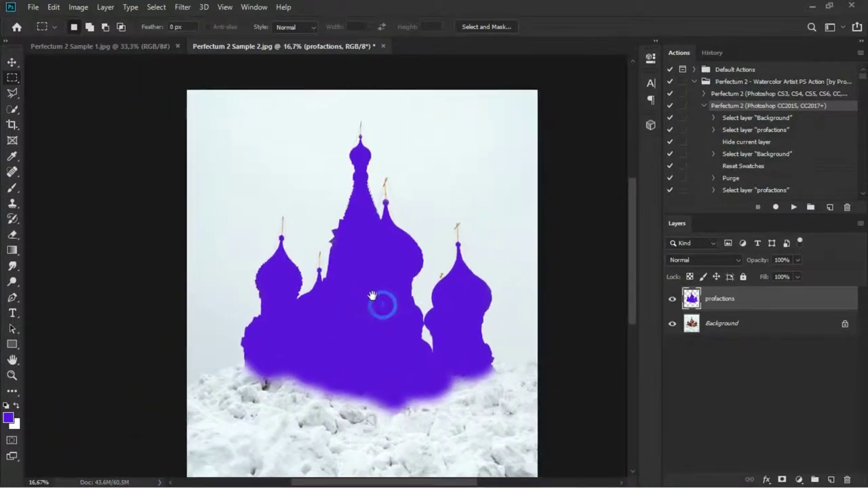
pyautogui.hotkey('ctrl', '+')
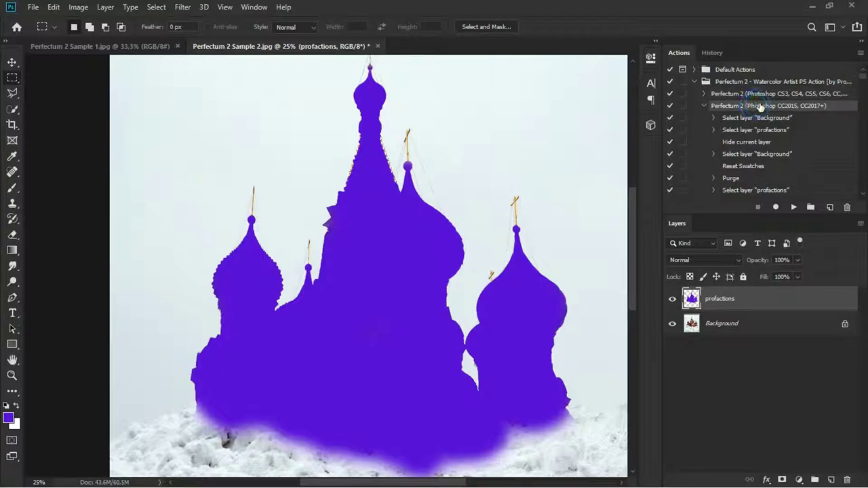
# Play the 'Perfectum 2 (Photoshop CC2015, CC2017+)' action on the cathedral photo
pyautogui.click(705, 107)
pyautogui.click(705, 106)
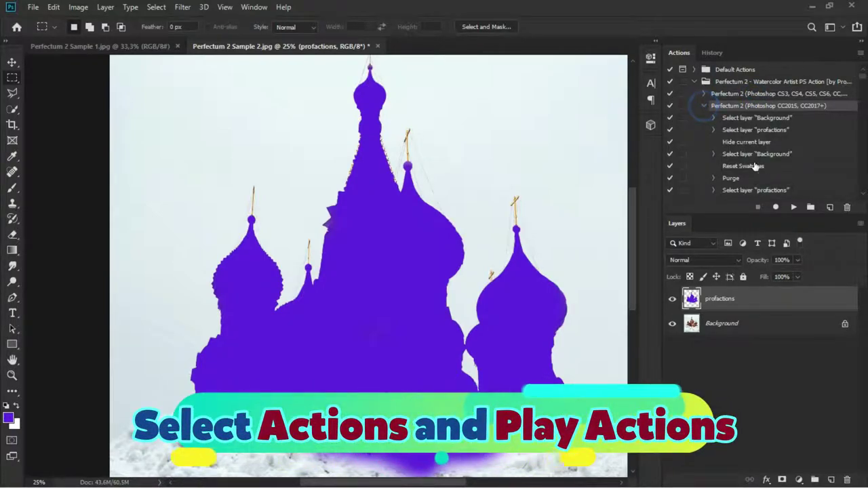
pyautogui.click(793, 209)
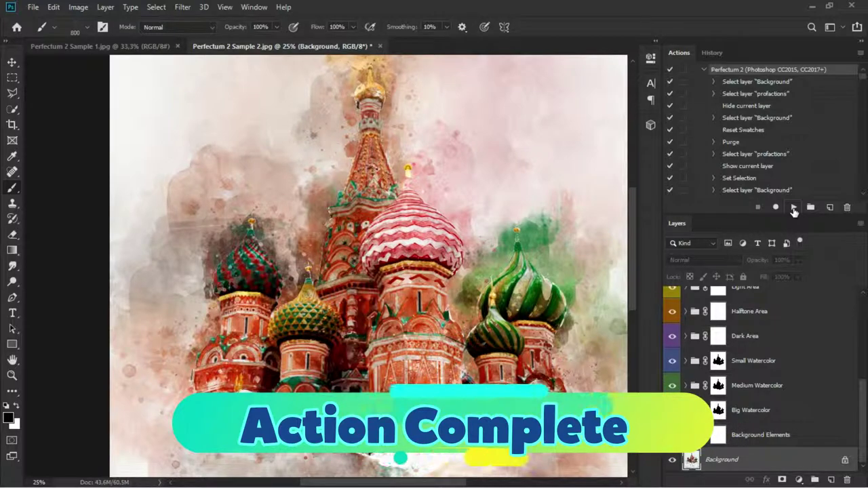
# Expand the Additional Elements group and briefly inspect the Color Settings group
pyautogui.scroll(3, 737, 369)
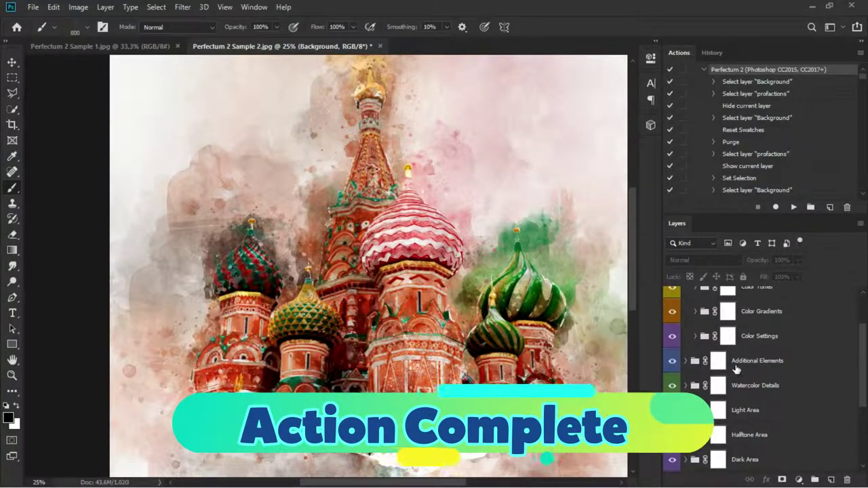
pyautogui.scroll(2, 737, 369)
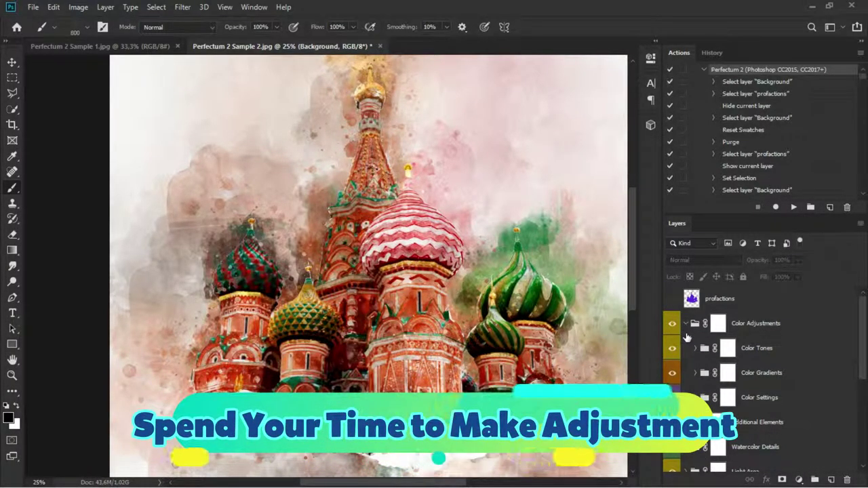
pyautogui.click(695, 422)
pyautogui.scroll(-2, 694, 421)
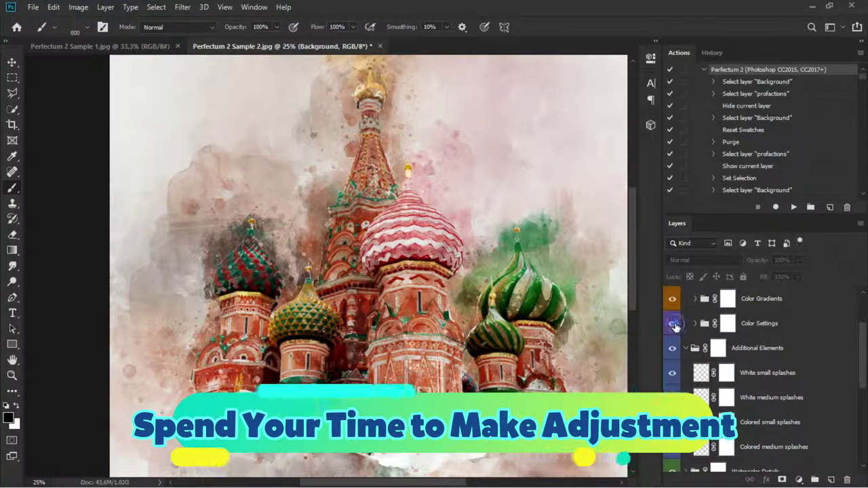
pyautogui.click(690, 325)
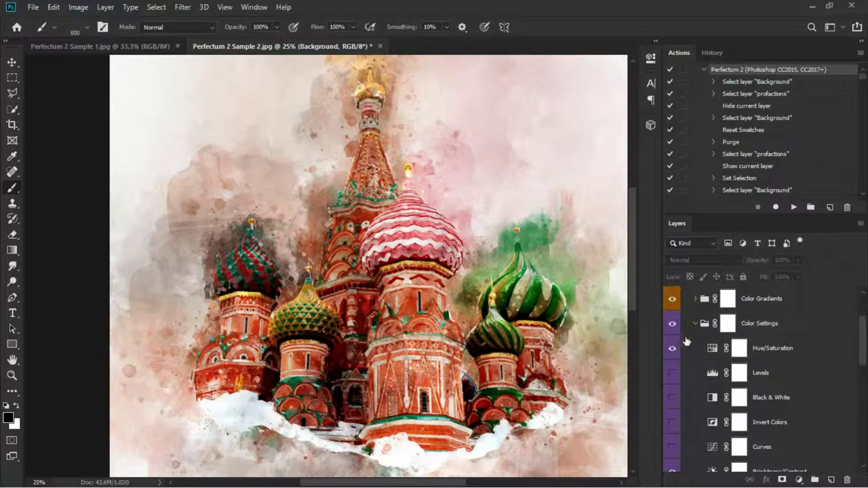
pyautogui.click(696, 324)
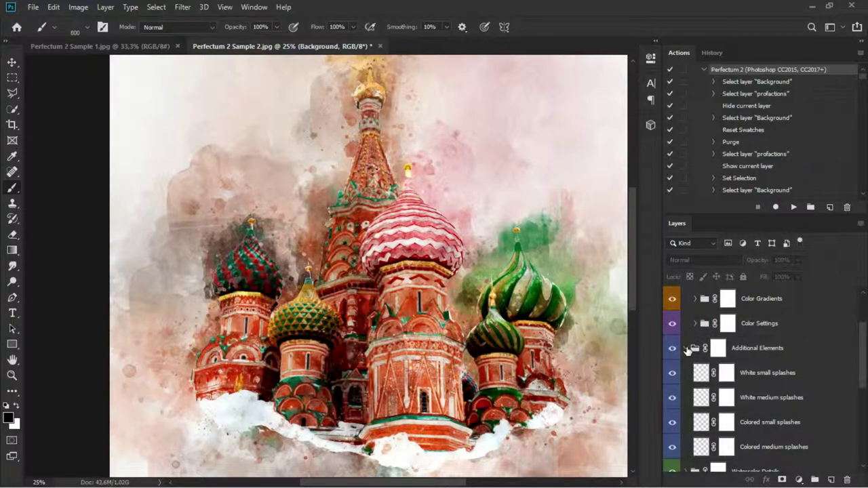
pyautogui.scroll(-2, 687, 349)
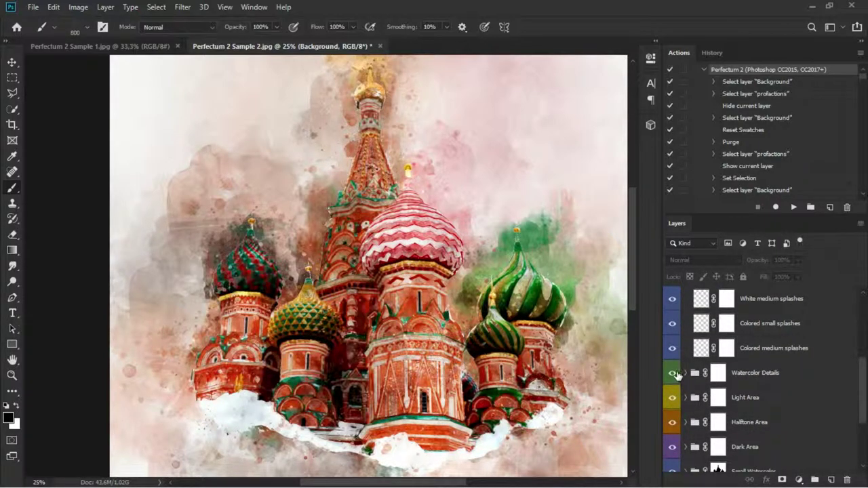
# Compare the Watercolor Details Light Area, Halftone Area and Dark Area layers, leaving all visible
pyautogui.click(672, 373)
pyautogui.click(685, 373)
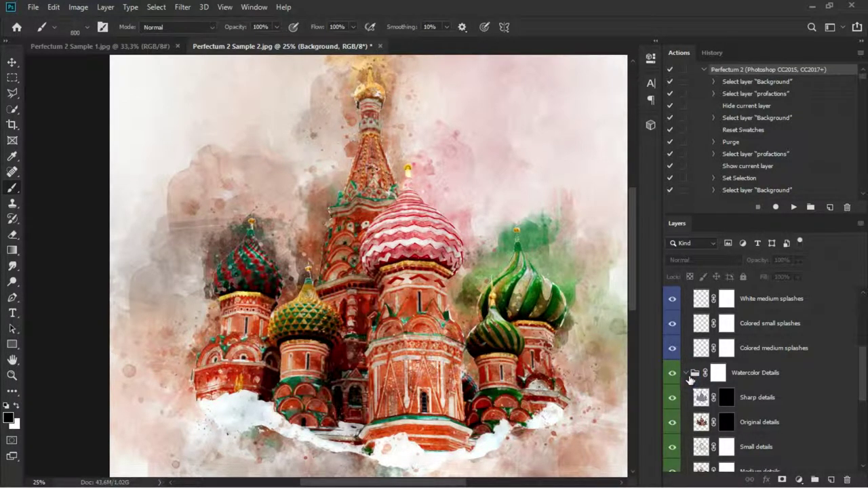
pyautogui.scroll(-4, 691, 377)
pyautogui.scroll(-1, 692, 359)
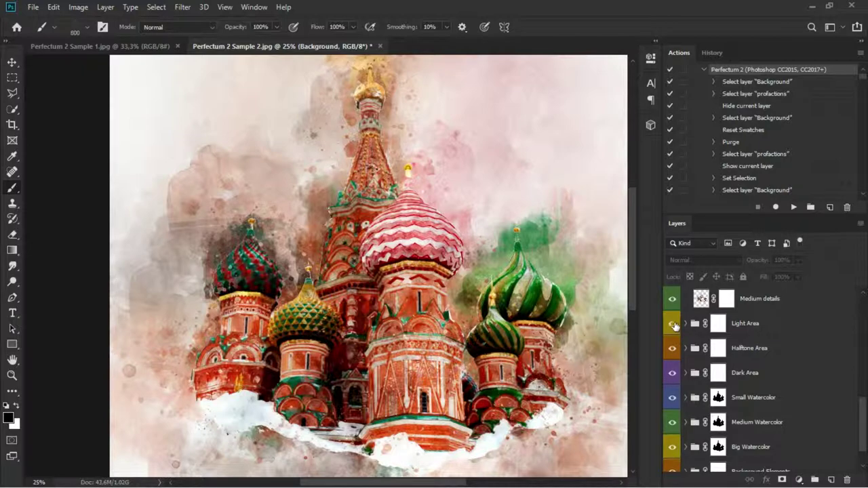
pyautogui.click(672, 324)
pyautogui.click(673, 324)
pyautogui.click(672, 348)
pyautogui.click(672, 349)
pyautogui.click(672, 373)
pyautogui.click(673, 373)
# Compare the Small, Medium and Big Watercolor layers, leaving them all shown
pyautogui.click(673, 398)
pyautogui.click(673, 398)
pyautogui.click(673, 398)
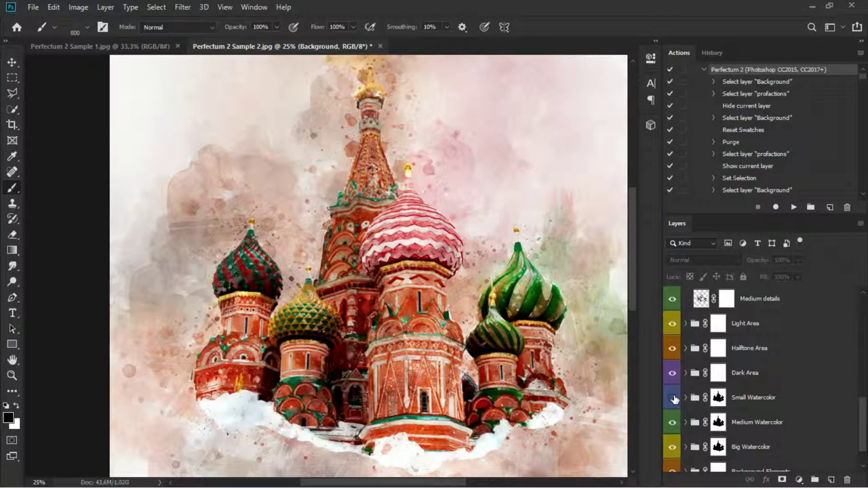
pyautogui.click(673, 398)
pyautogui.click(672, 423)
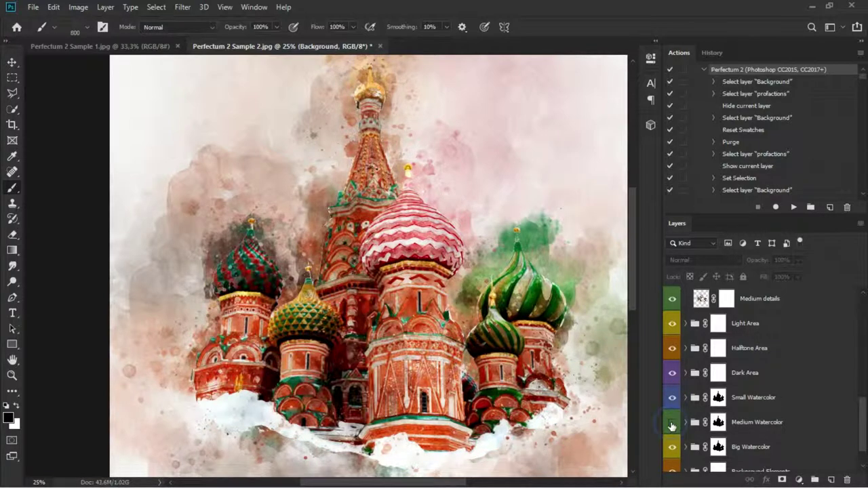
pyautogui.click(672, 423)
pyautogui.click(672, 423)
pyautogui.click(672, 448)
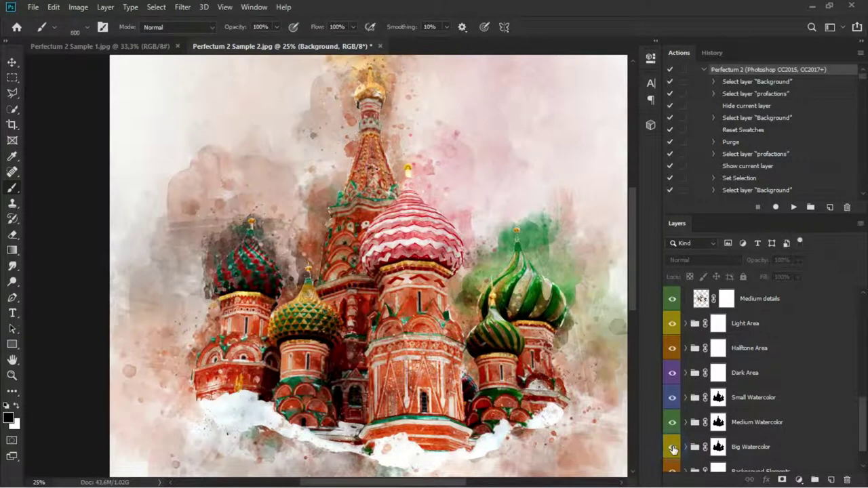
# Expand the Background Elements group and compare its additional watercolor and Background texture layers
pyautogui.scroll(-2, 688, 449)
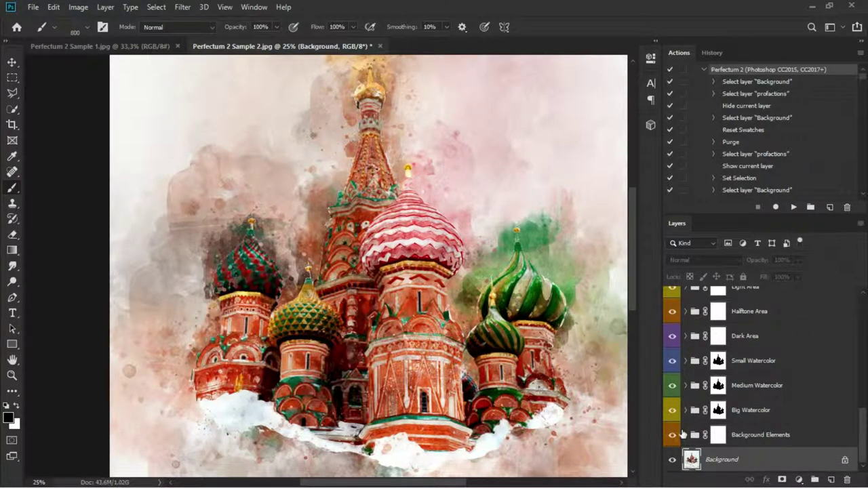
pyautogui.click(672, 435)
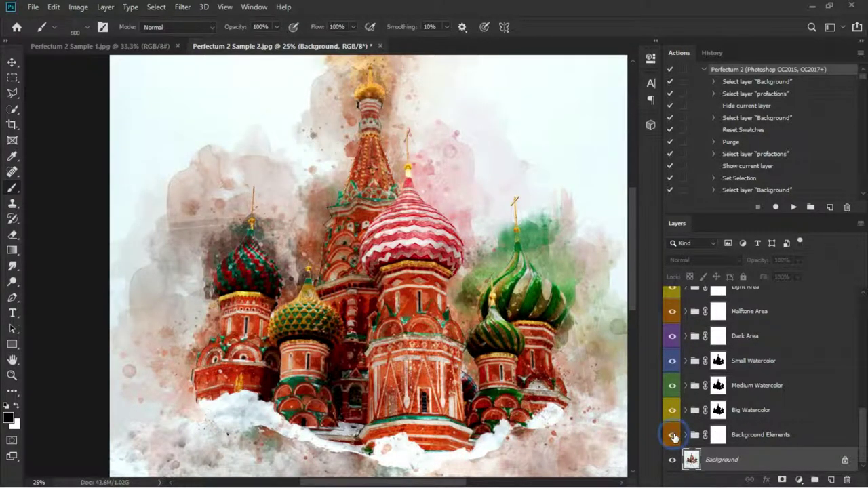
pyautogui.click(672, 435)
pyautogui.click(689, 439)
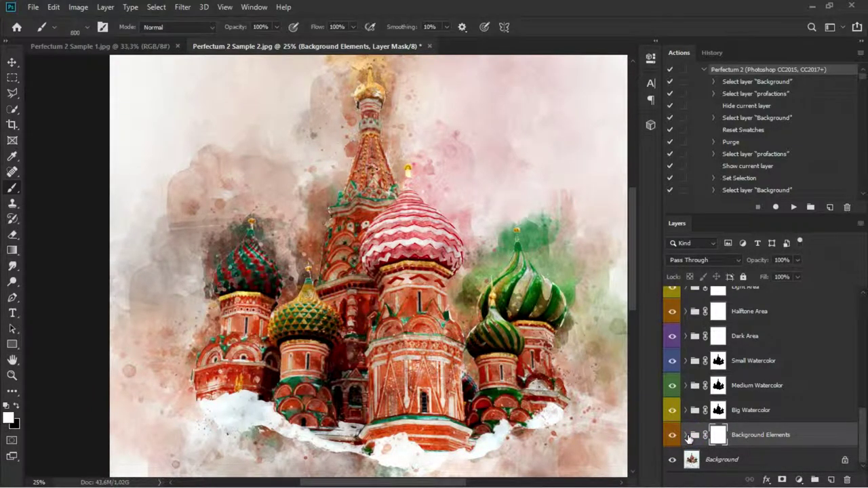
pyautogui.click(687, 435)
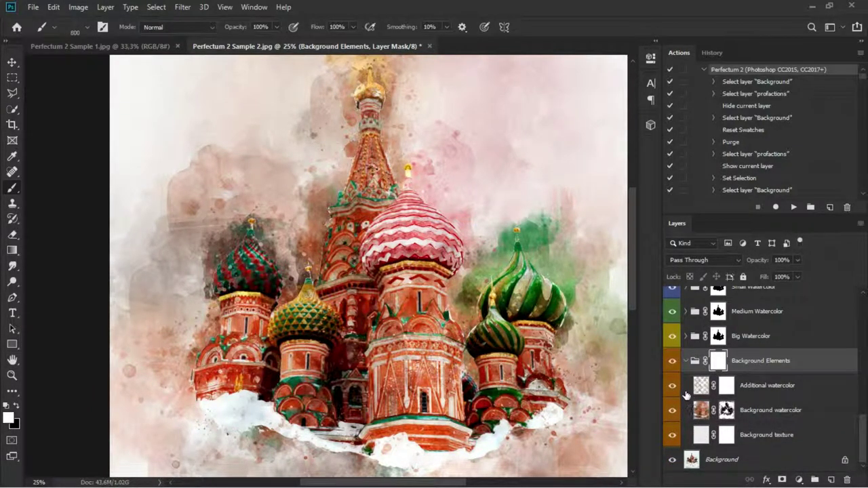
pyautogui.click(674, 387)
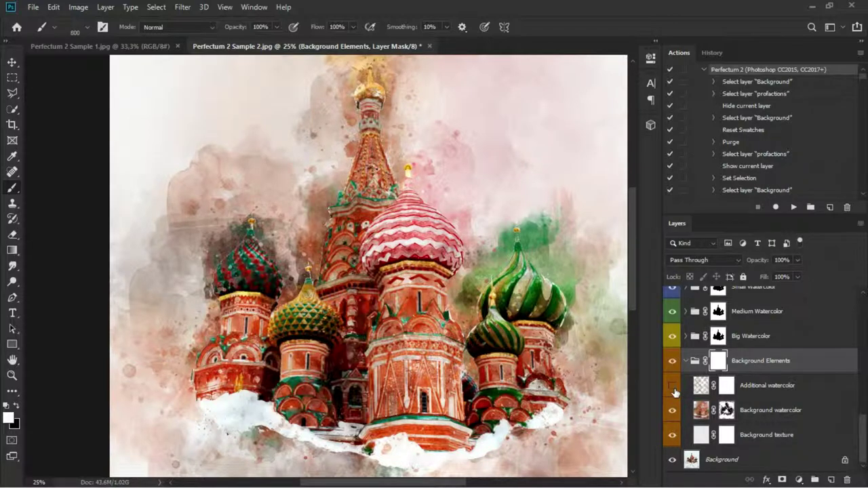
pyautogui.click(672, 436)
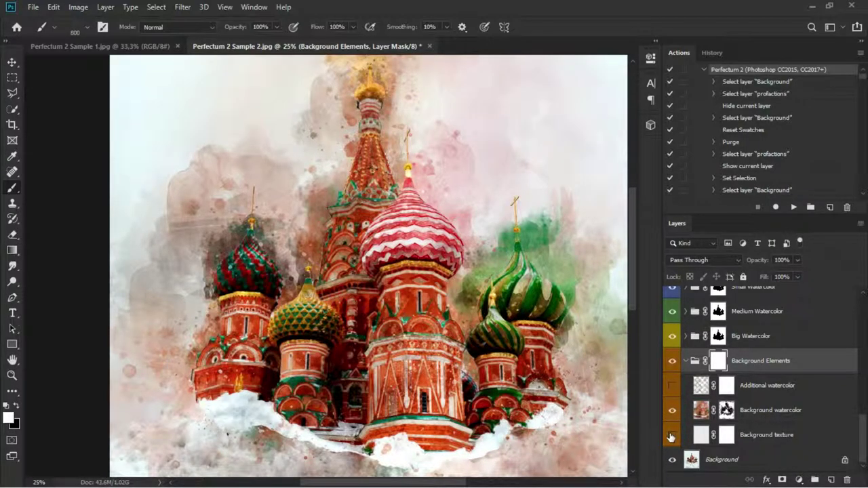
pyautogui.click(671, 436)
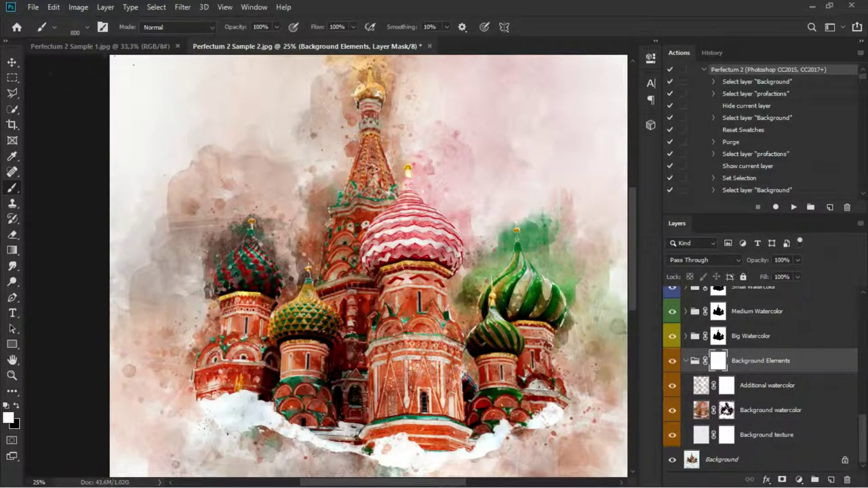
# Save the cathedral painting as JPEG 'Perfectum 2 Sample 2 after' at quality 10
pyautogui.click(53, 7)
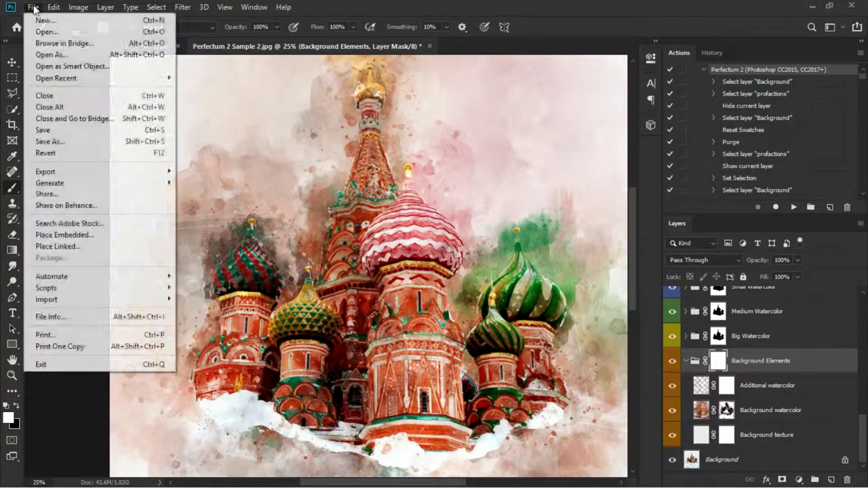
pyautogui.click(33, 7)
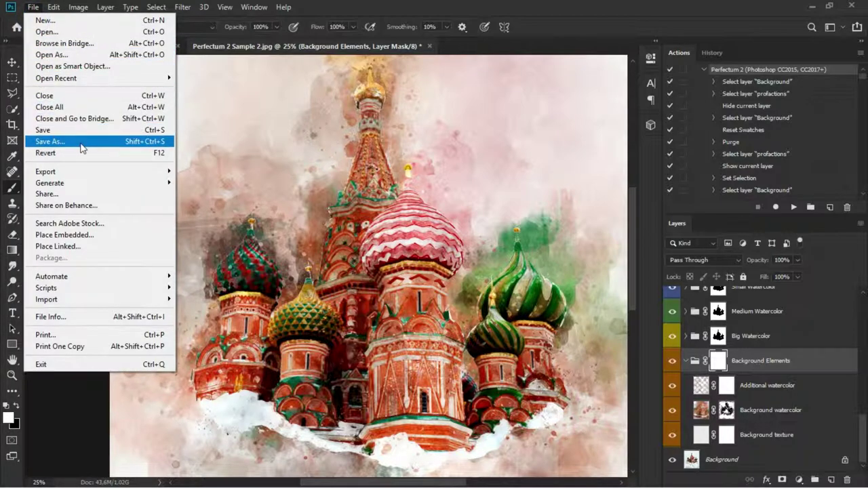
pyautogui.click(75, 141)
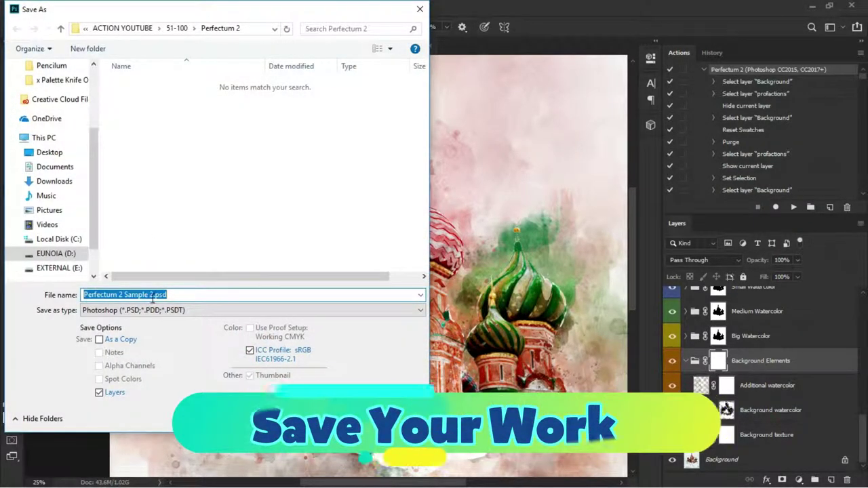
pyautogui.moveTo(154, 294); pyautogui.dragTo(175, 295)
pyautogui.press('BackSpace')
pyautogui.write('after')
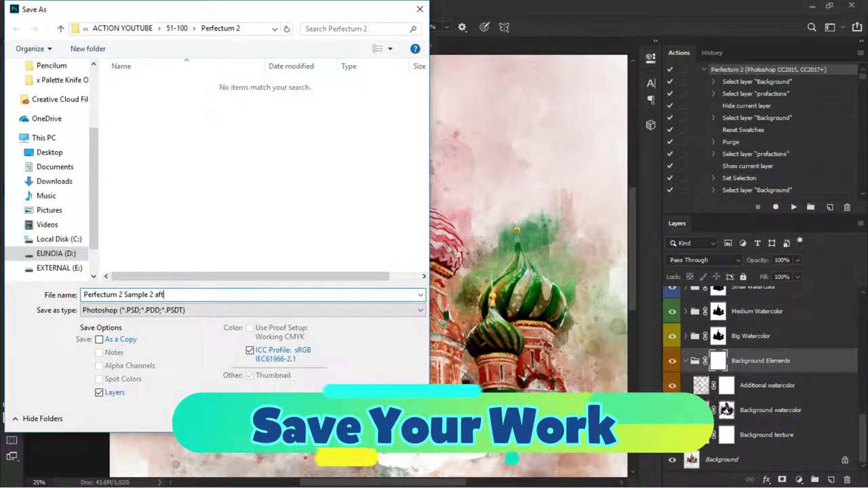
pyautogui.click(175, 310)
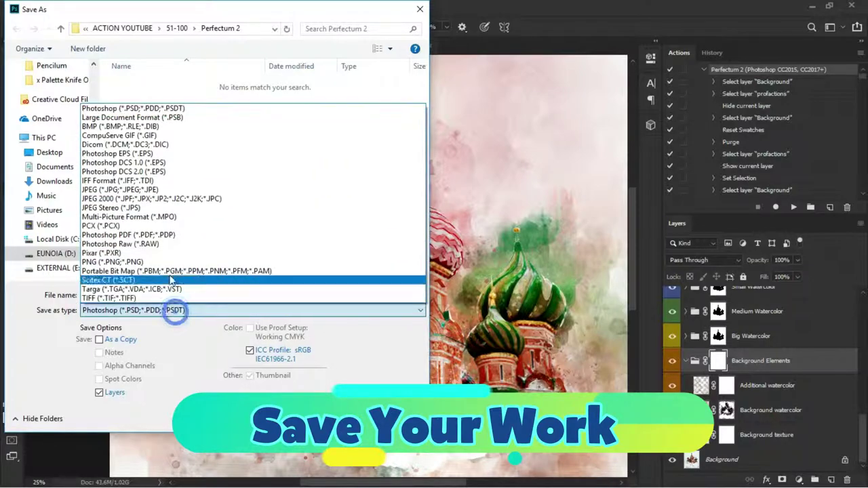
pyautogui.click(170, 190)
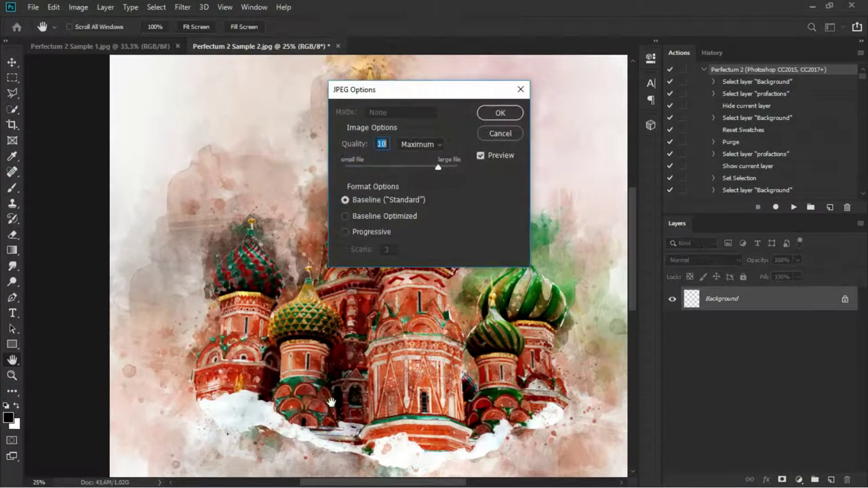
pyautogui.click(502, 114)
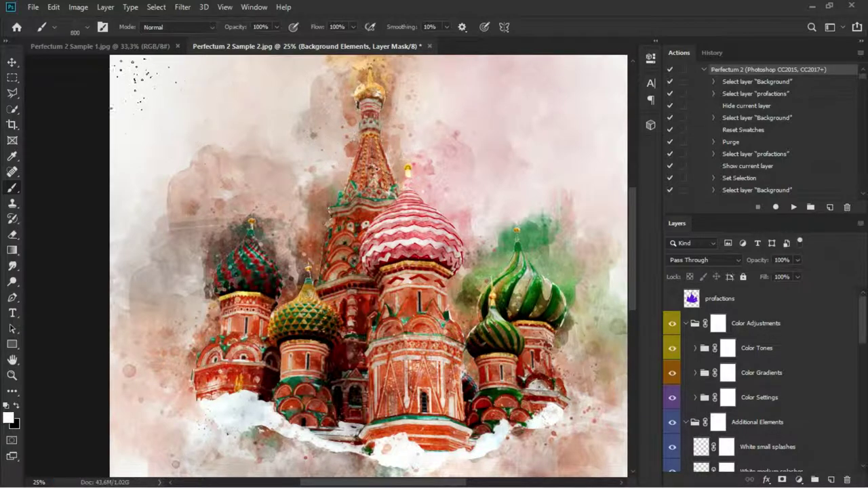
# Add an empty layer named profactions above Background in the waxwing photo and select the Brush tool
pyautogui.click(12, 62)
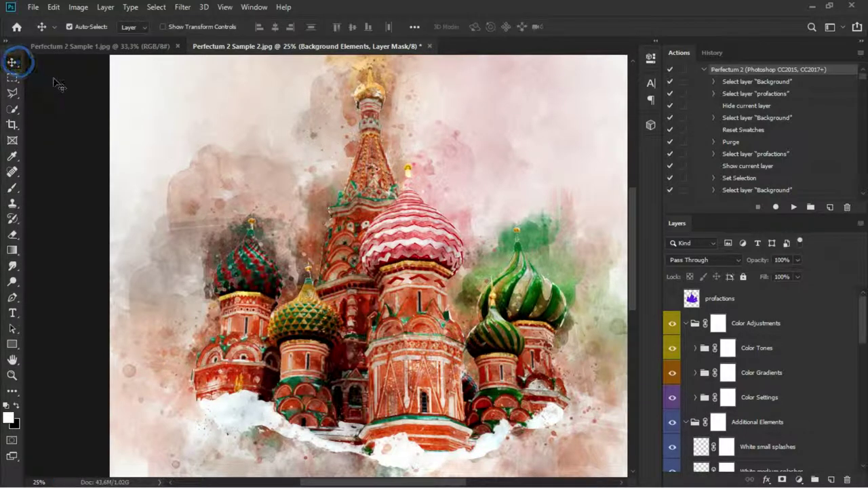
pyautogui.click(81, 46)
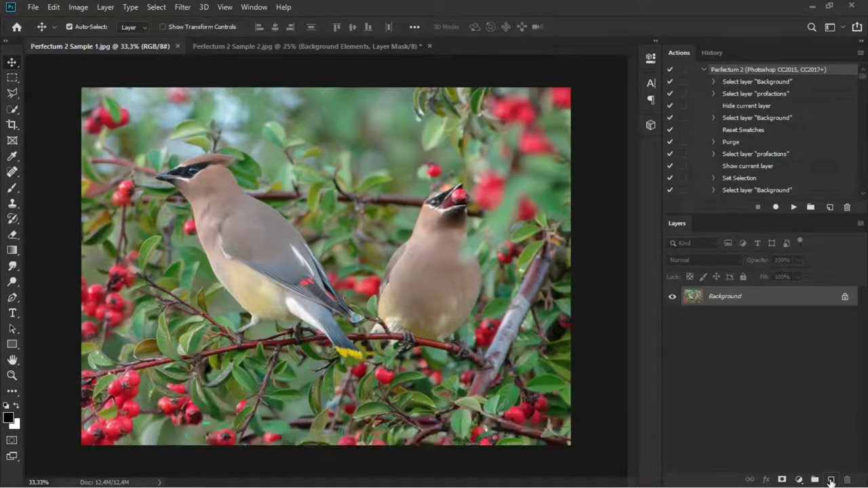
pyautogui.click(831, 480)
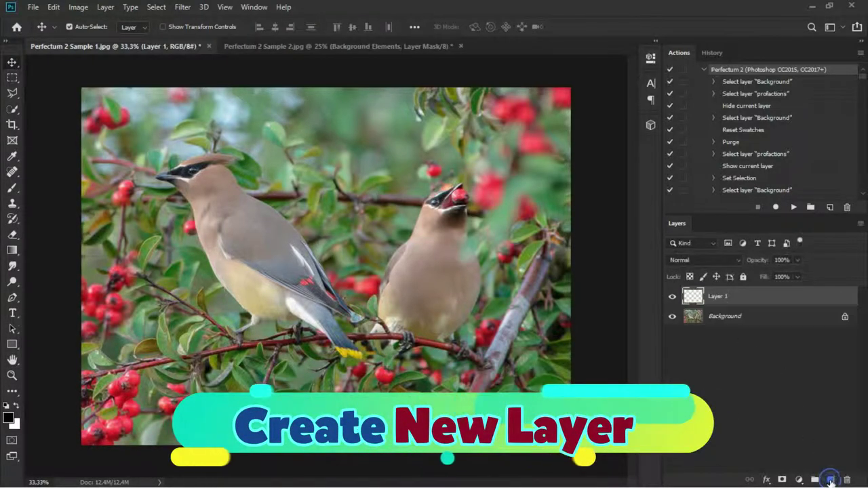
pyautogui.doubleClick(714, 297)
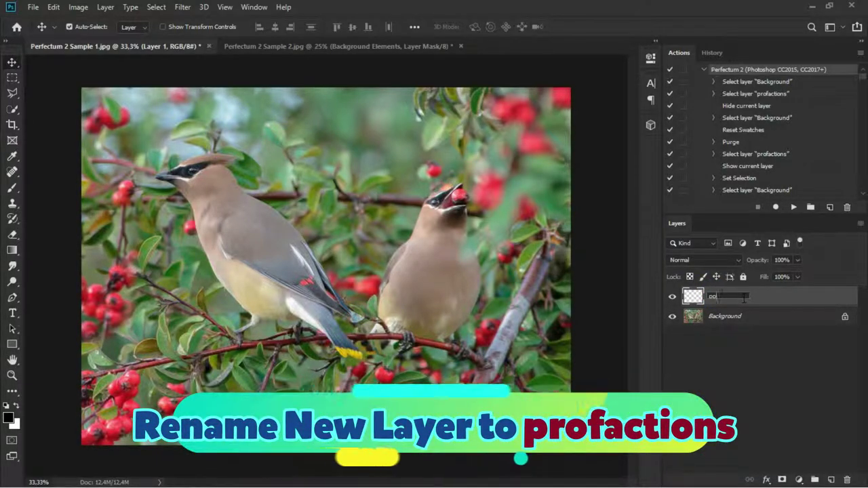
pyautogui.write('profactions')
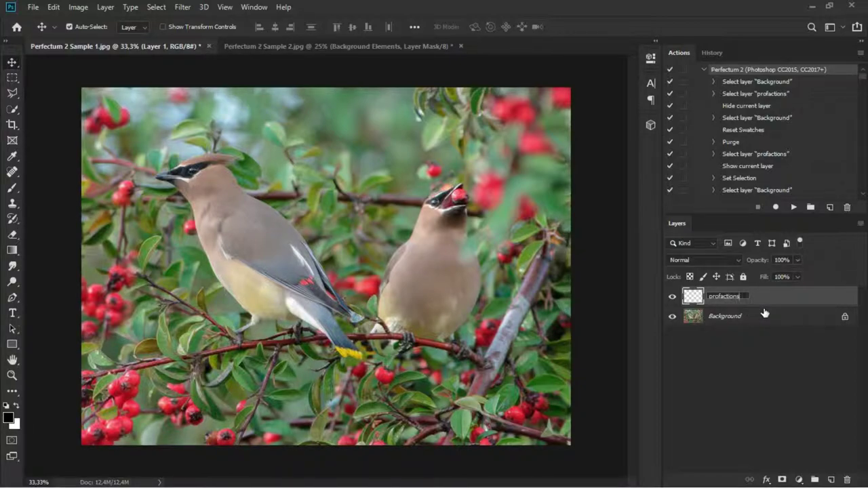
pyautogui.press('Return')
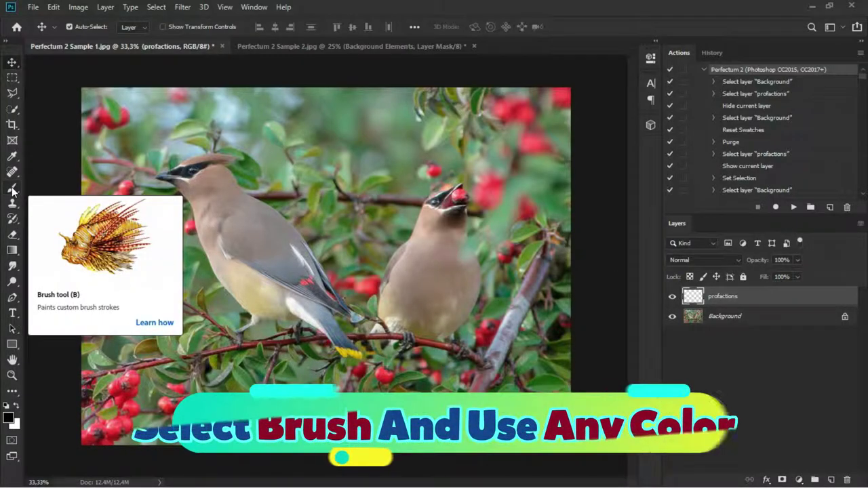
pyautogui.click(12, 190)
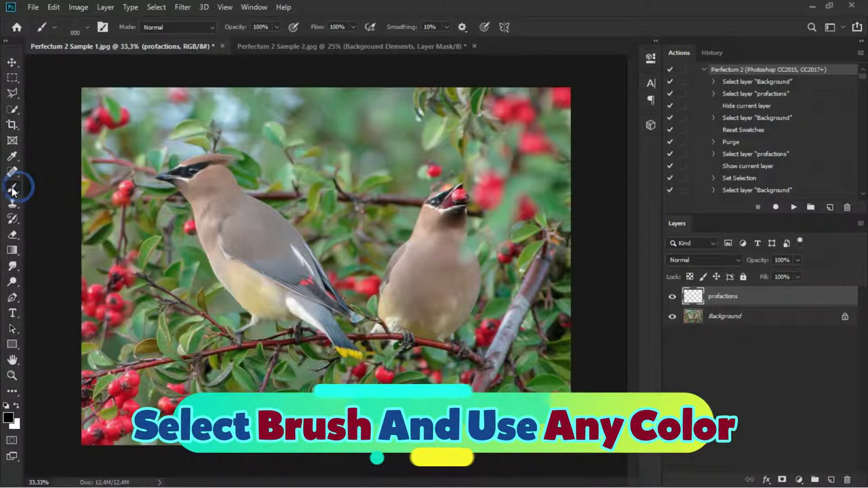
pyautogui.click(87, 28)
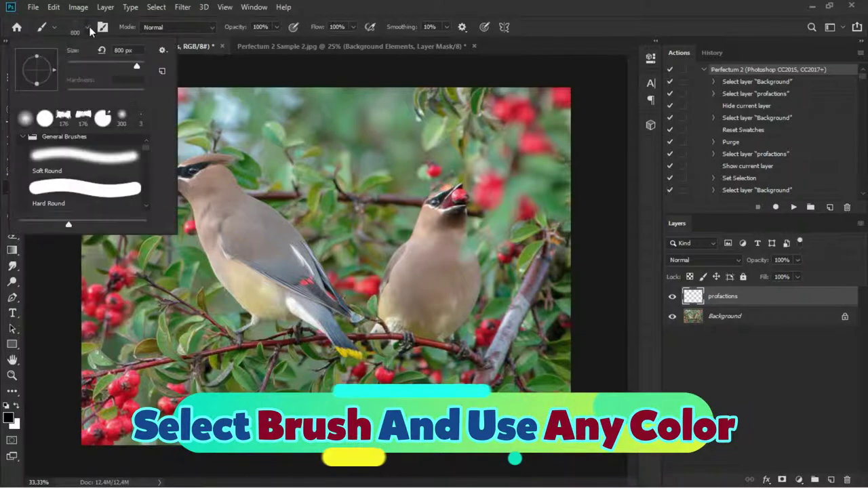
# Paint soft-round cyan #35e0eb strokes over both birds on the profactions layer
pyautogui.click(91, 164)
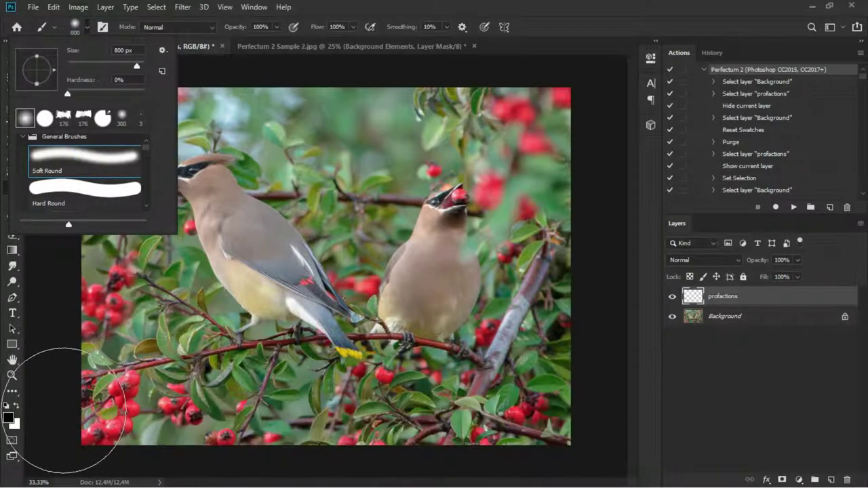
pyautogui.click(8, 416)
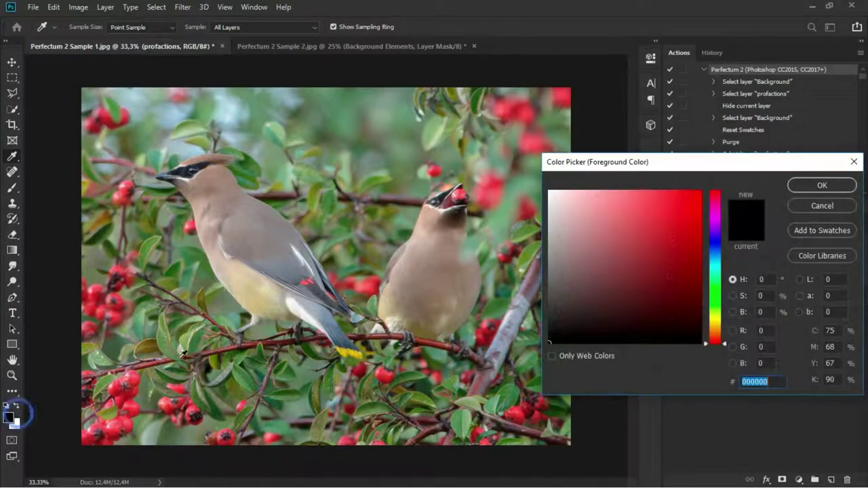
pyautogui.click(718, 266)
pyautogui.click(667, 202)
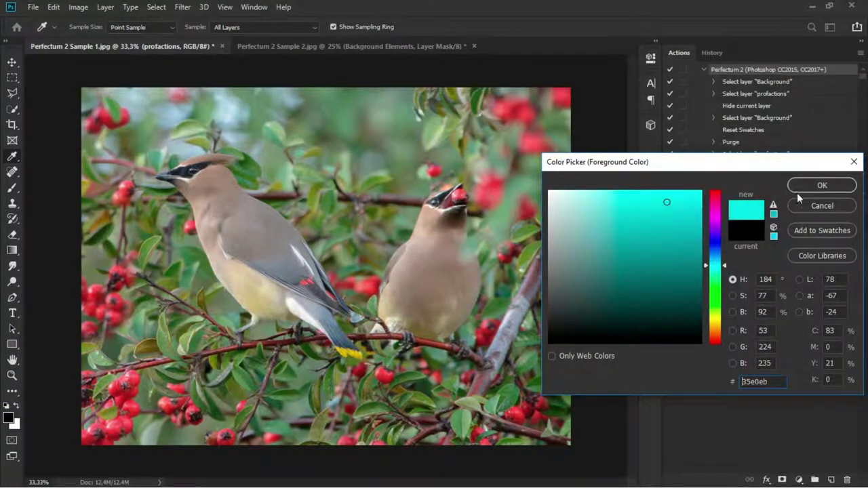
pyautogui.click(818, 182)
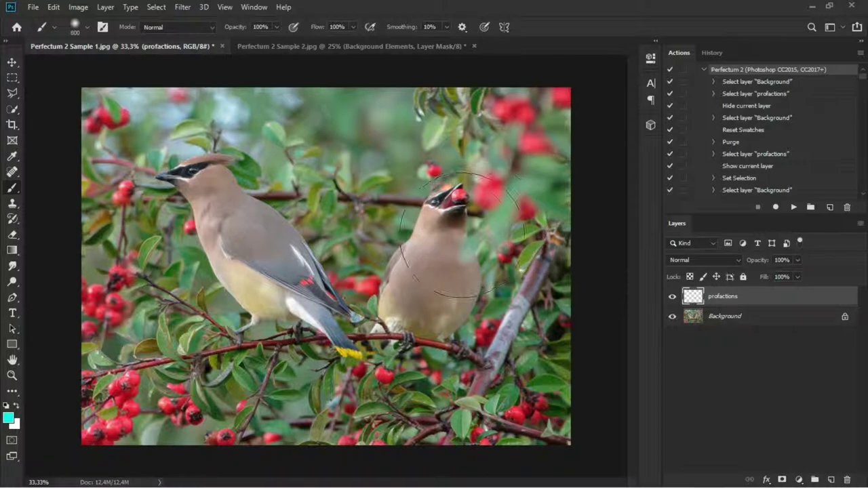
pyautogui.moveTo(442, 248)
pyautogui.mouseDown()
pyautogui.moveTo(305, 312)
pyautogui.moveTo(162, 327)
pyautogui.moveTo(465, 292)
pyautogui.moveTo(283, 150)
pyautogui.moveTo(248, 306)
pyautogui.mouseUp()
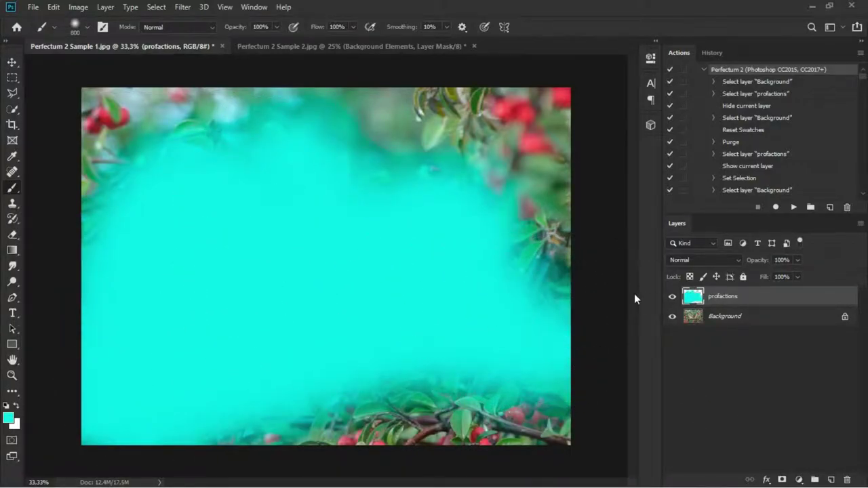
# Check the cyan coverage, then play the Perfectum 2 (CC2015, CC2017+) action on the bird photo
pyautogui.click(673, 297)
pyautogui.scroll(1, 713, 73)
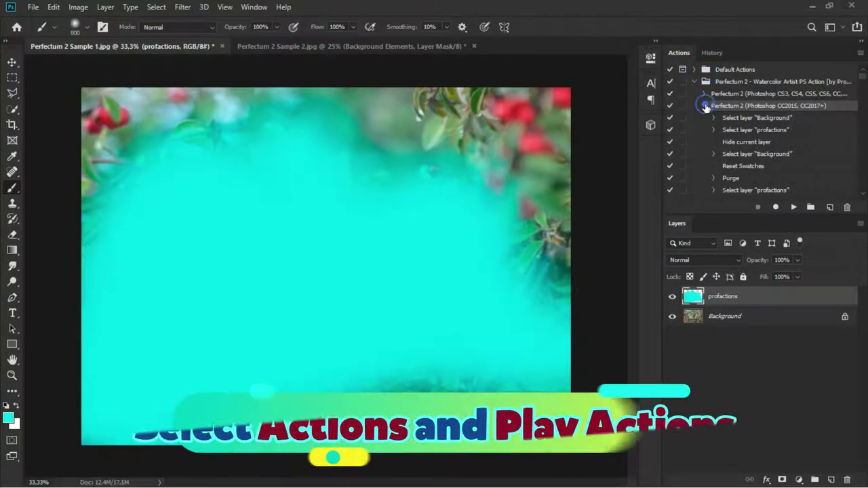
pyautogui.click(794, 209)
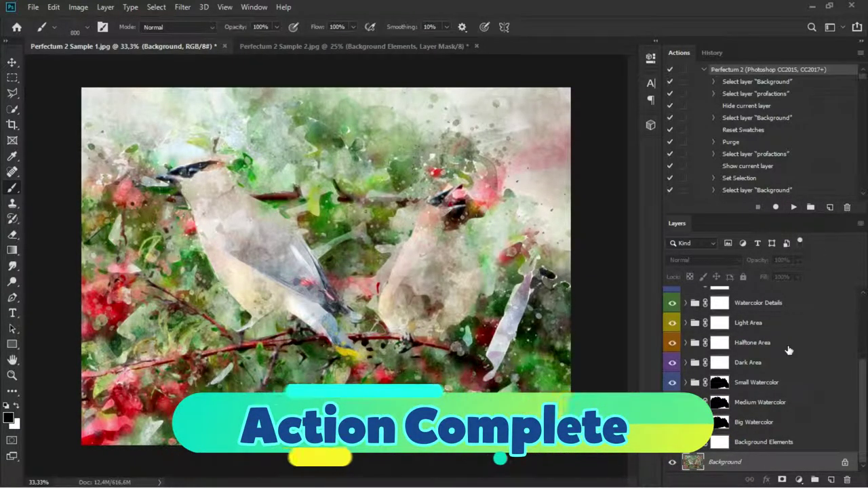
# Peek at the Color Tones layers, then preview the Yellow/Orange through Magenta/Blue gradient tints
pyautogui.scroll(1, 763, 382)
pyautogui.scroll(1, 763, 383)
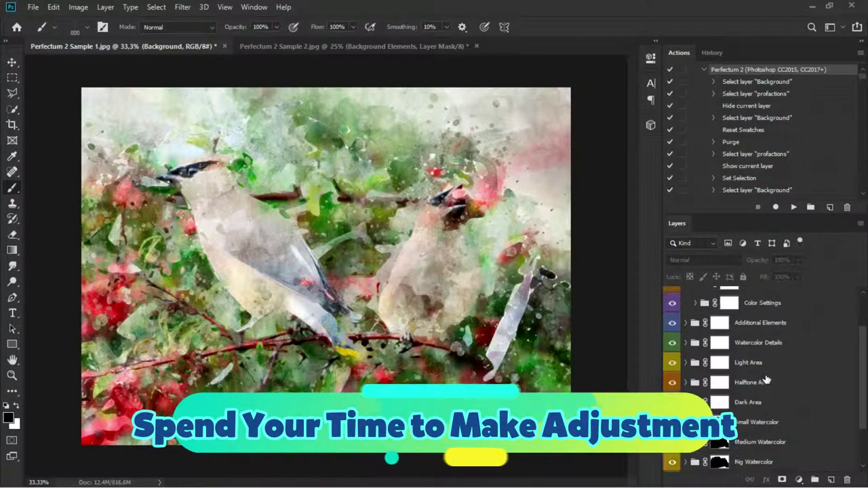
pyautogui.scroll(2, 747, 373)
pyautogui.scroll(2, 719, 364)
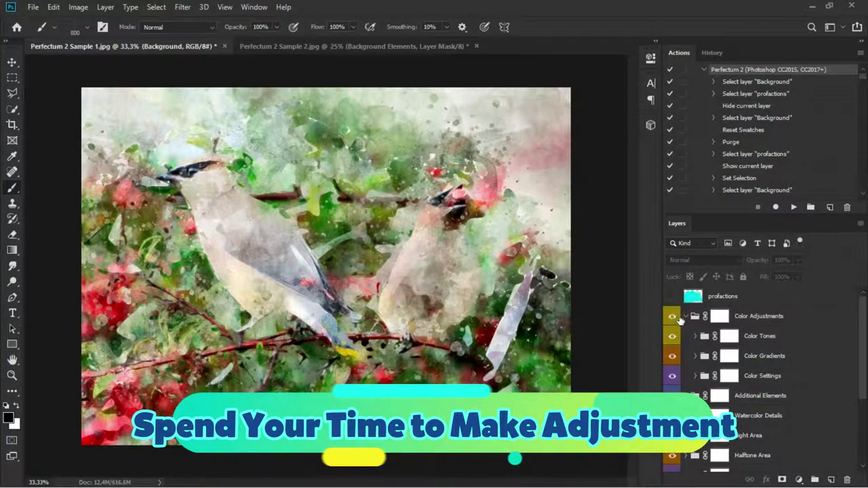
pyautogui.click(697, 336)
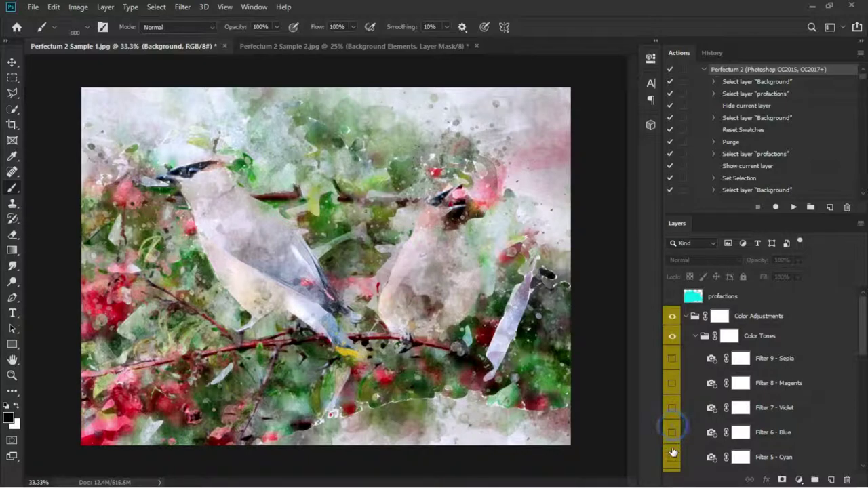
pyautogui.click(695, 336)
pyautogui.click(695, 356)
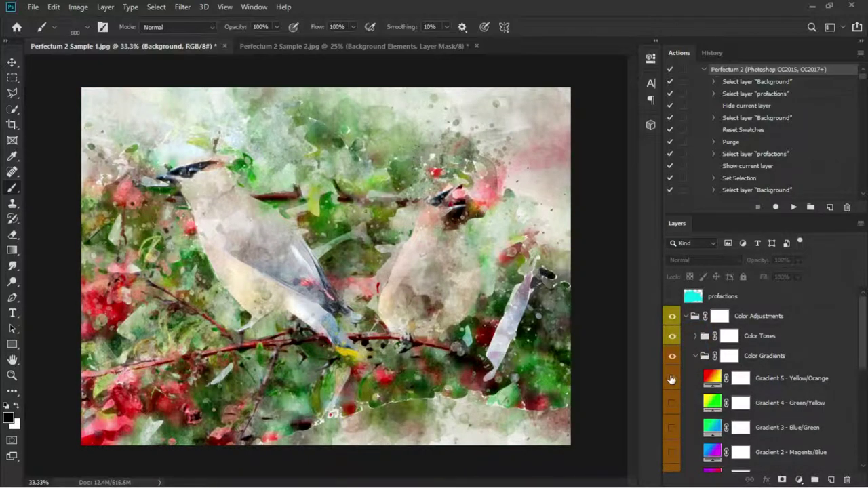
pyautogui.click(672, 379)
pyautogui.click(671, 402)
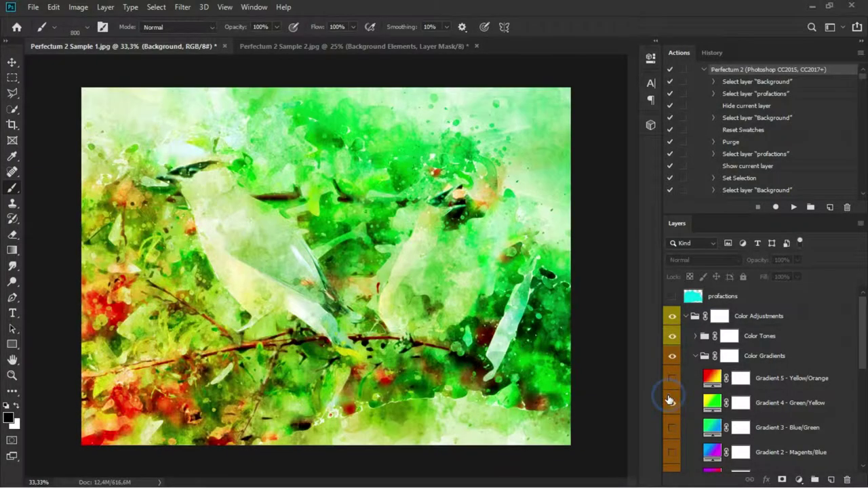
pyautogui.click(671, 402)
pyautogui.click(671, 429)
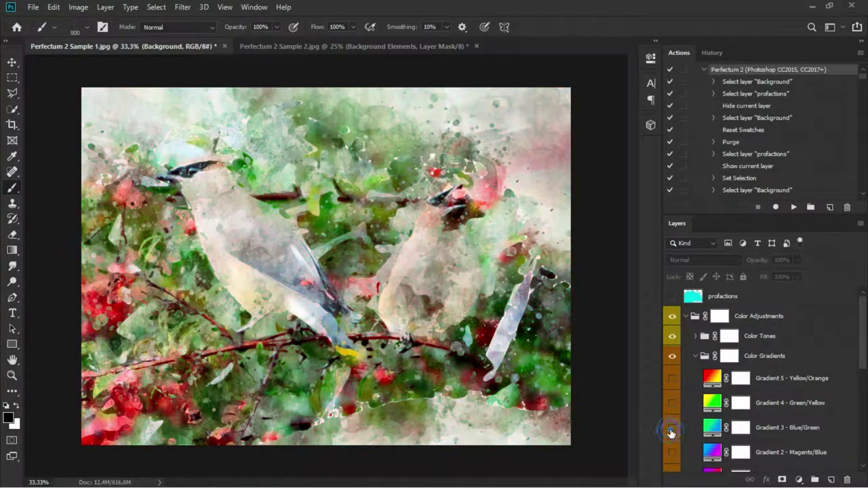
pyautogui.click(672, 452)
# Compare the Red/Magenta and Magenta/Blue tints, then hide both to restore natural colours
pyautogui.scroll(-2, 678, 448)
pyautogui.scroll(-1, 692, 425)
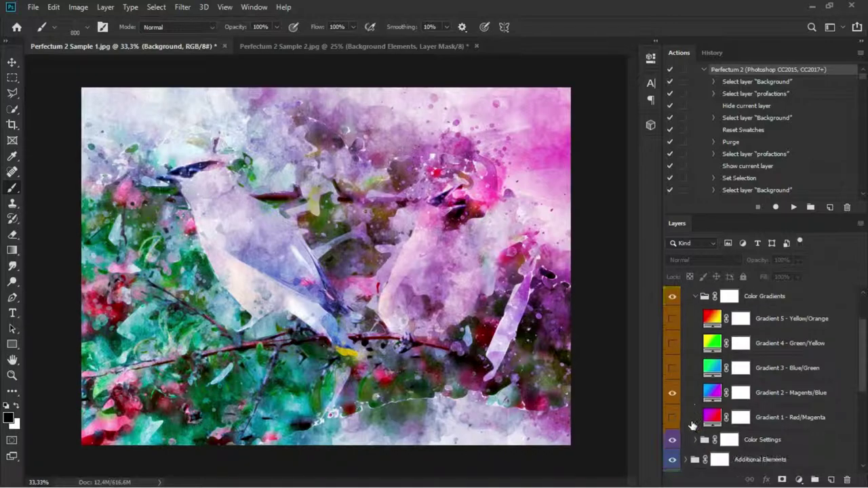
pyautogui.click(672, 419)
pyautogui.click(673, 393)
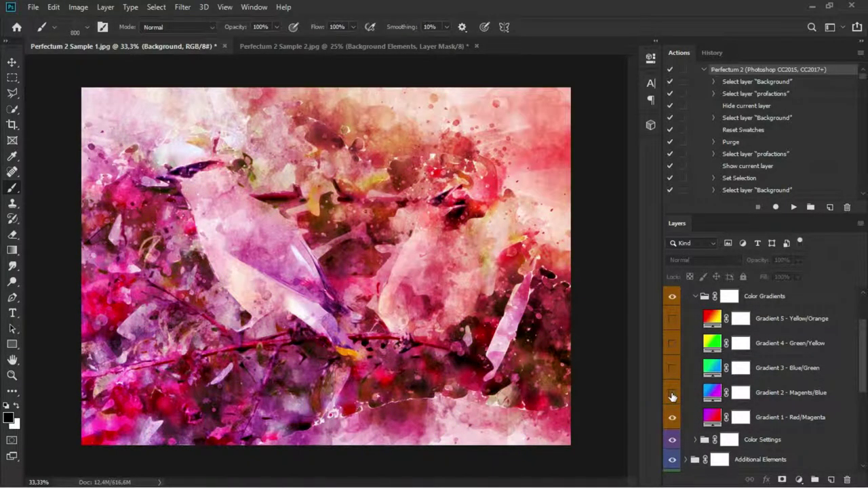
pyautogui.click(672, 393)
pyautogui.click(671, 426)
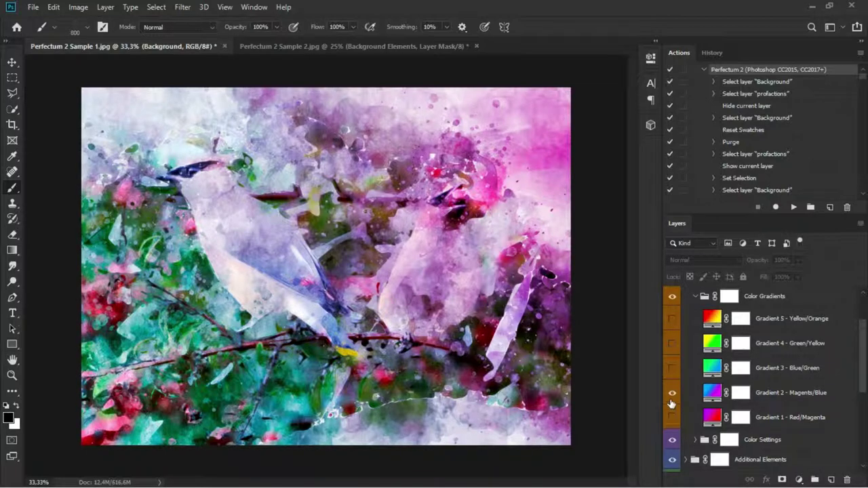
pyautogui.click(672, 395)
pyautogui.scroll(-2, 671, 398)
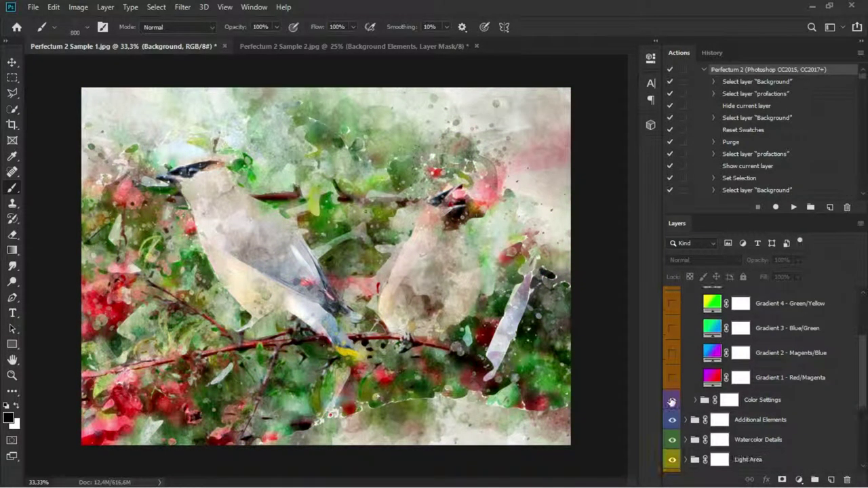
pyautogui.scroll(-1, 671, 398)
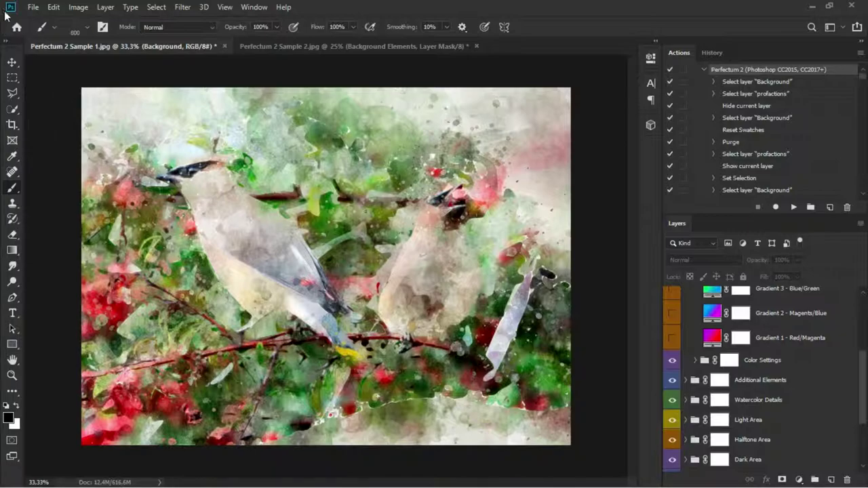
# Save the bird painting as maximum-quality JPEG 'Perfectum 2 Sample 1 after.jpg' and minimize Photoshop
pyautogui.click(12, 62)
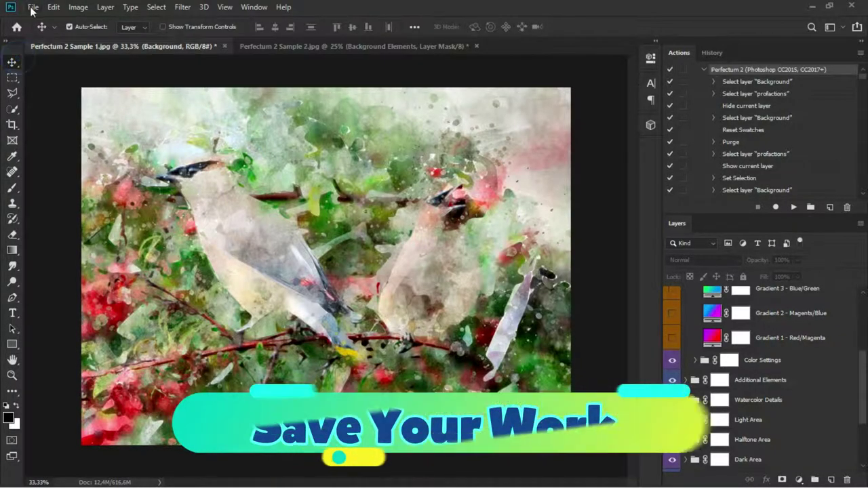
pyautogui.click(32, 7)
pyautogui.click(65, 141)
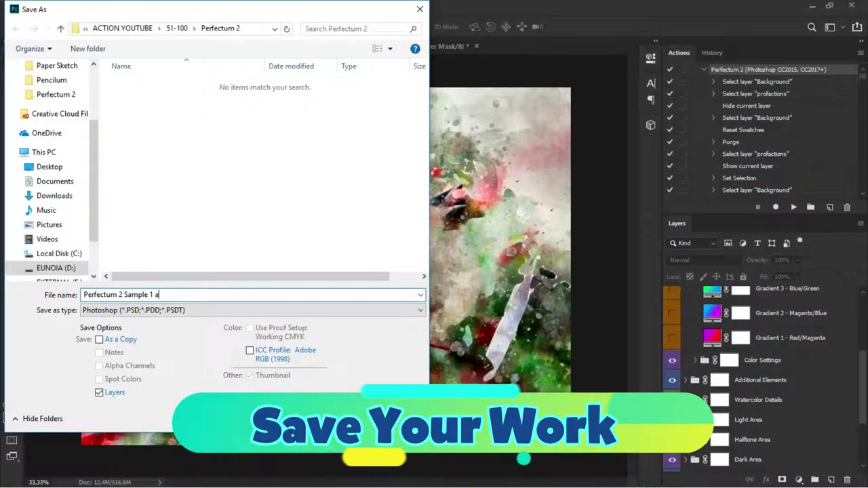
pyautogui.write('fter')
pyautogui.click(188, 310)
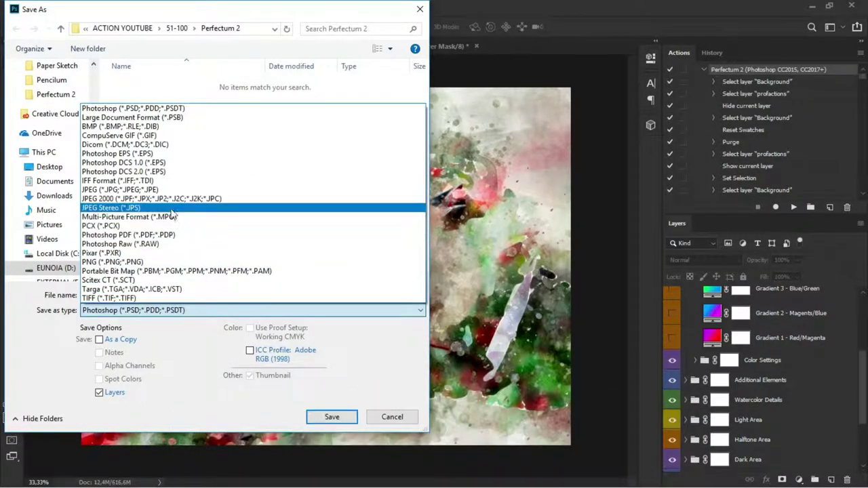
pyautogui.click(171, 190)
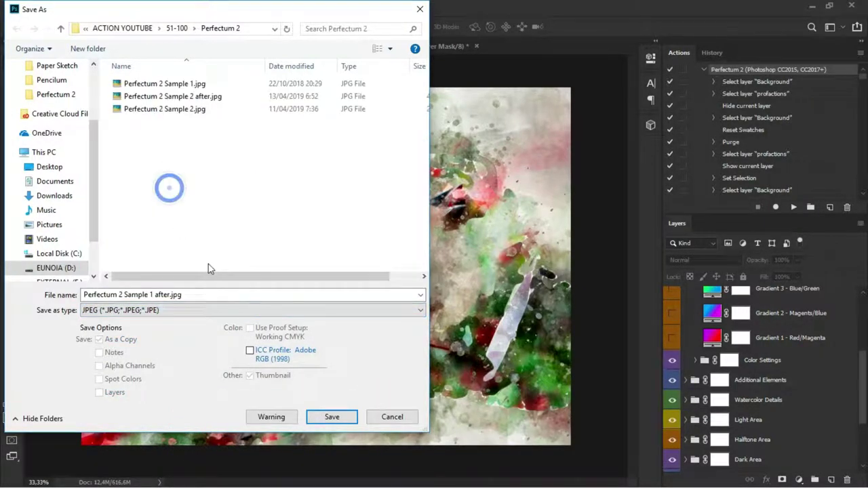
pyautogui.click(331, 417)
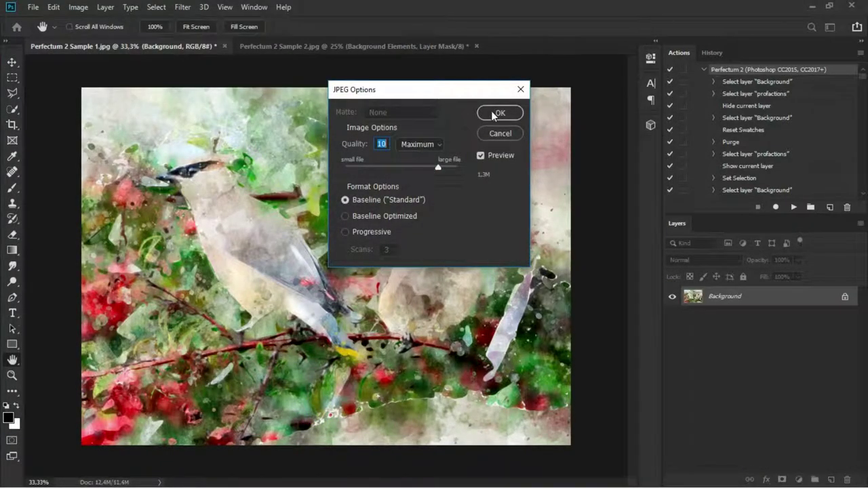
pyautogui.click(493, 114)
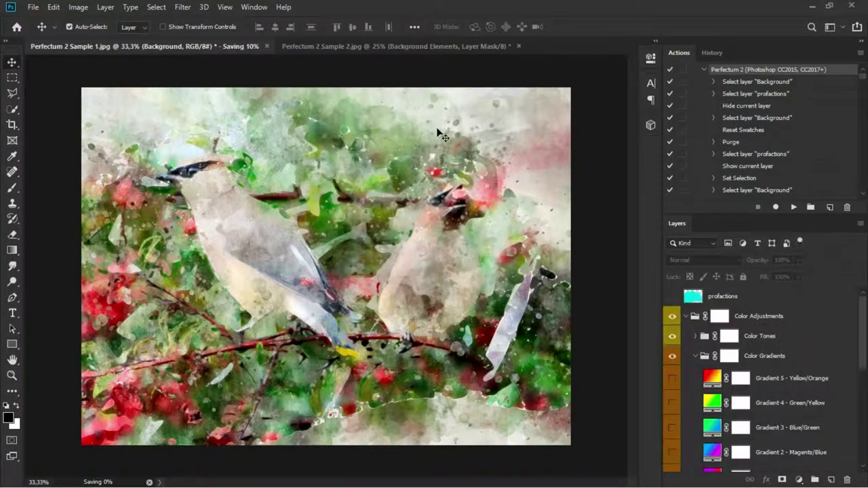
pyautogui.click(814, 7)
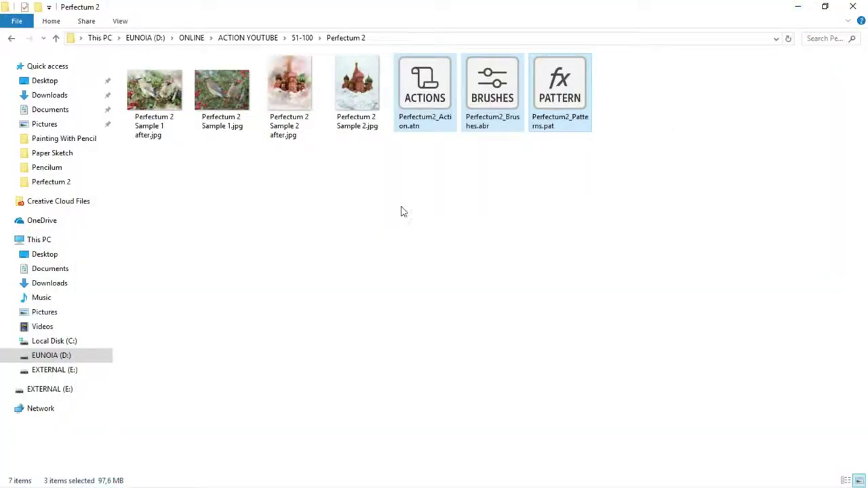
# Flip from Perfectum 2 Sample 2.jpg to its watercolour version, then enlarge the domes and spire
pyautogui.doubleClick(352, 80)
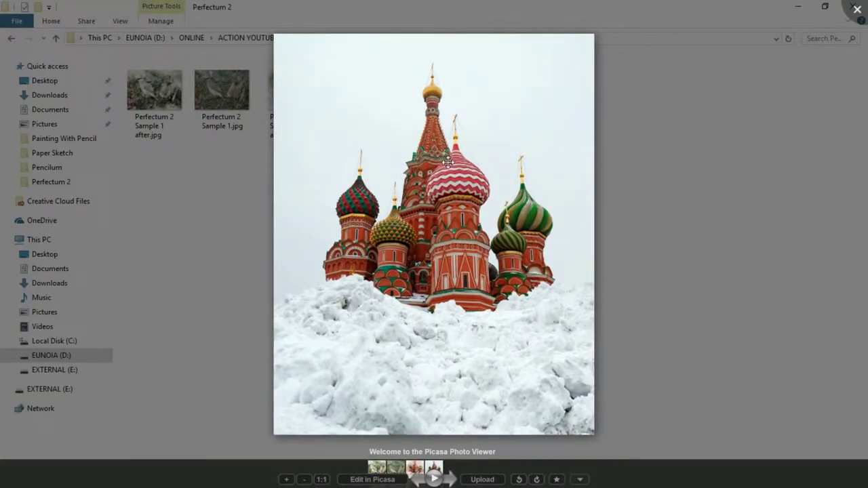
pyautogui.press('Right')
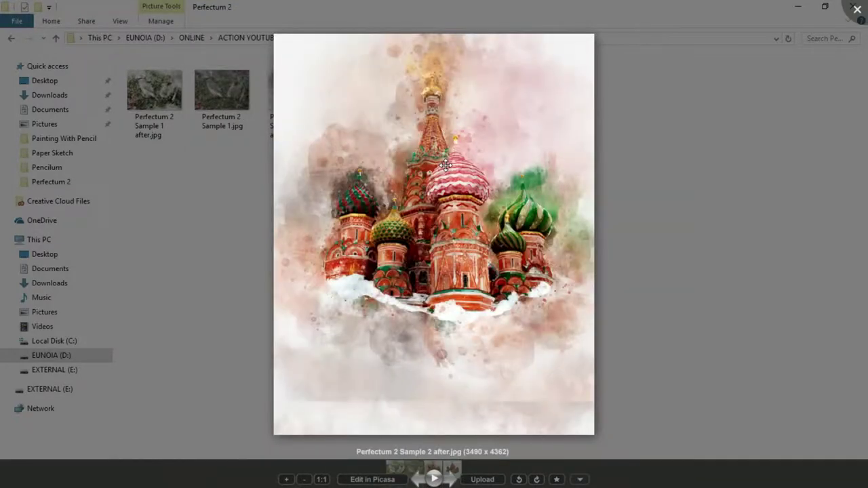
pyautogui.press('Right')
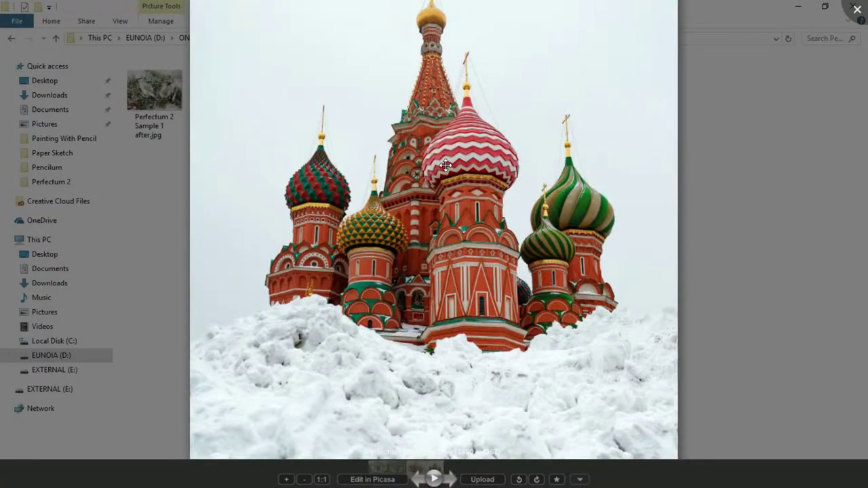
pyautogui.press('Right')
pyautogui.press('Left')
pyautogui.press('Right')
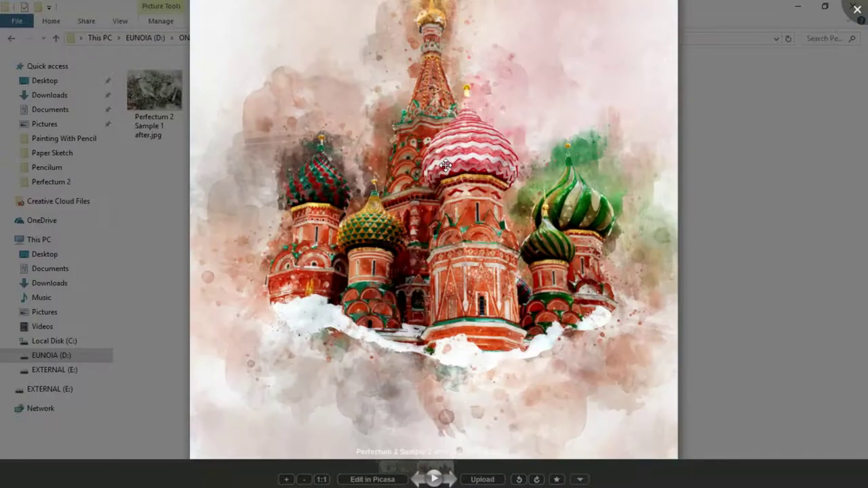
pyautogui.scroll(3, 442, 85)
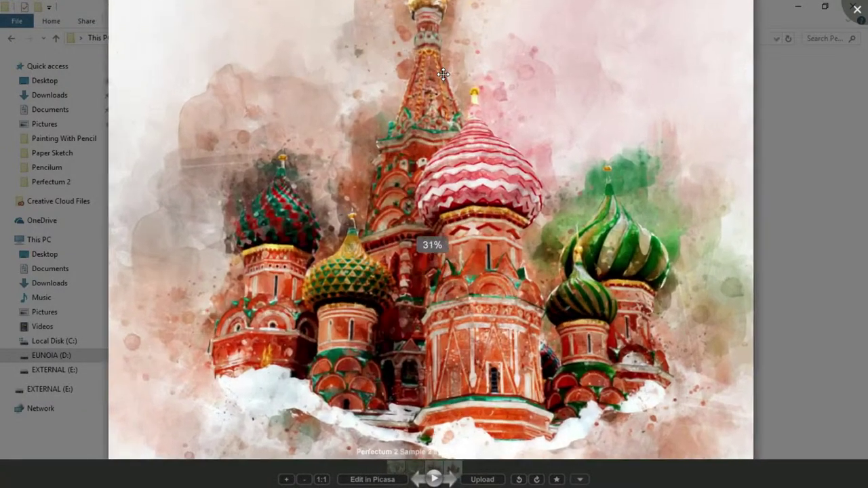
pyautogui.moveTo(490, 301); pyautogui.dragTo(687, 246)
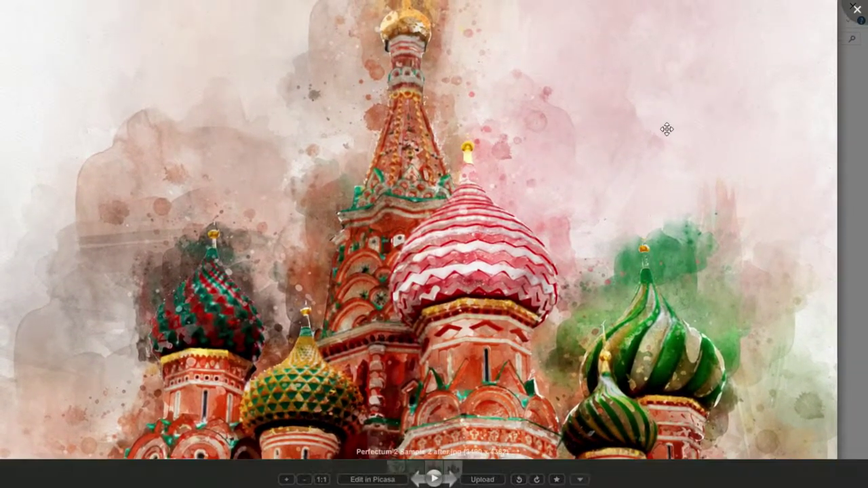
# Flip between the original waxwing and Perfectum 2 Sample 1 after.jpg, zooming into the painted detail
pyautogui.press('Left')
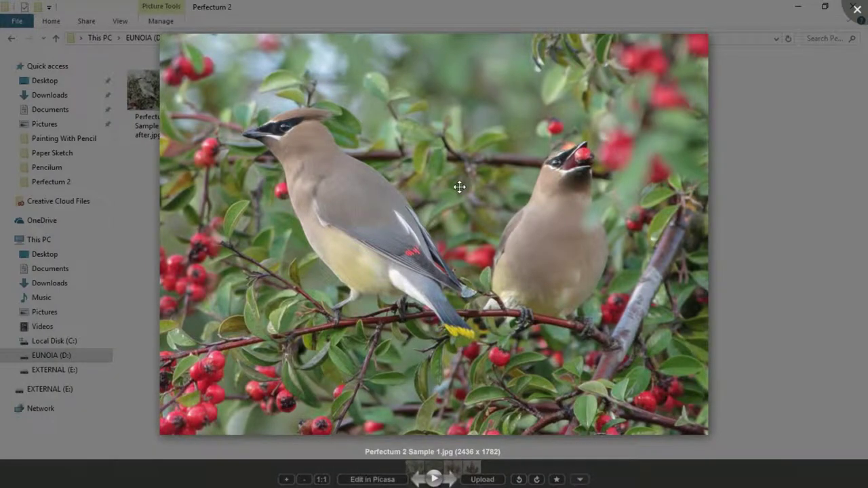
pyautogui.scroll(2, 363, 195)
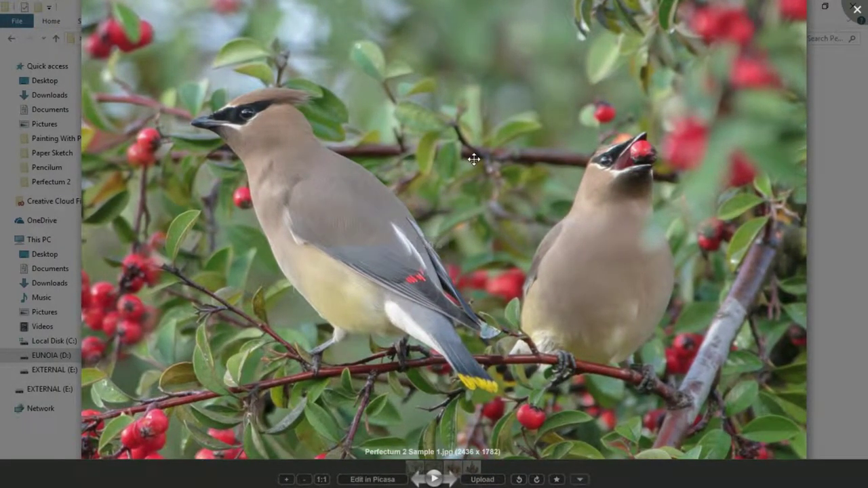
pyautogui.scroll(-2, 473, 159)
pyautogui.press('Right')
pyautogui.scroll(1, 464, 159)
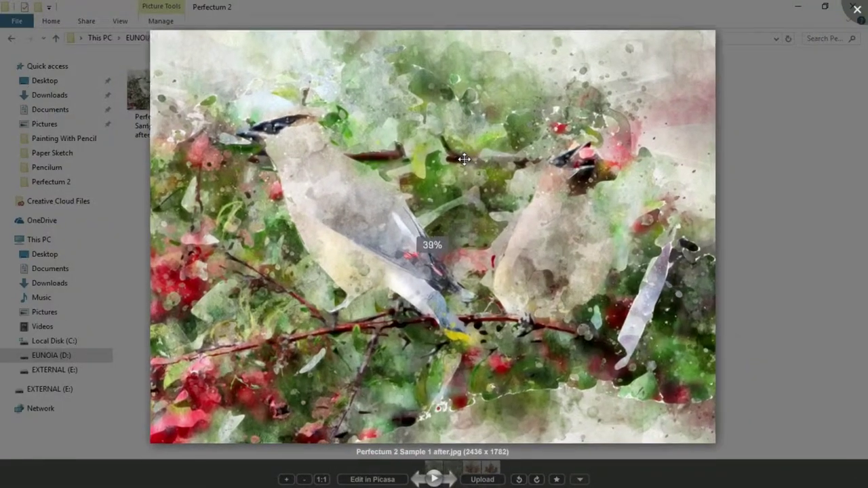
pyautogui.scroll(1, 464, 159)
pyautogui.press('Left')
pyautogui.press('Right')
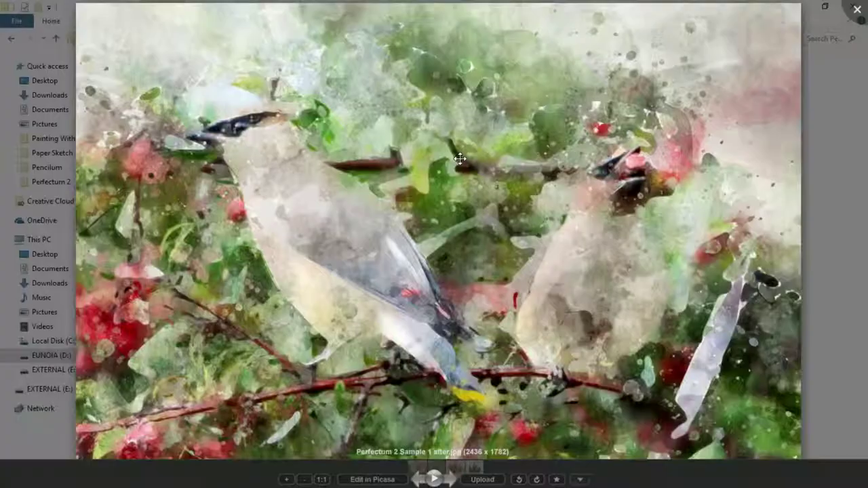
pyautogui.scroll(2, 243, 205)
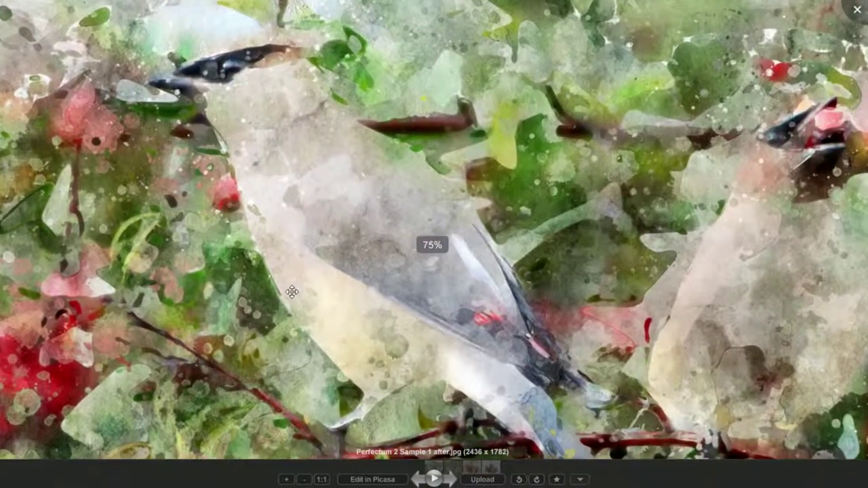
pyautogui.scroll(1, 333, 248)
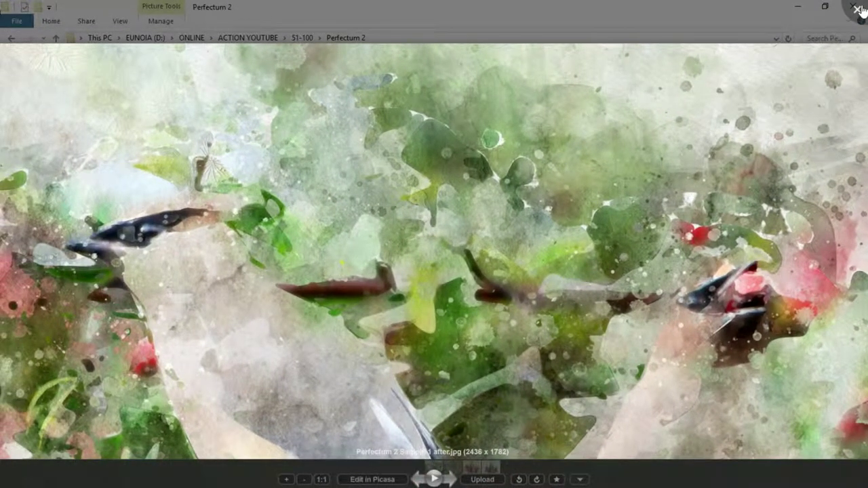
# Close Picasa Photo Viewer, revealing the Glorious Photoshop Actions desktop wallpaper
pyautogui.click(858, 9)
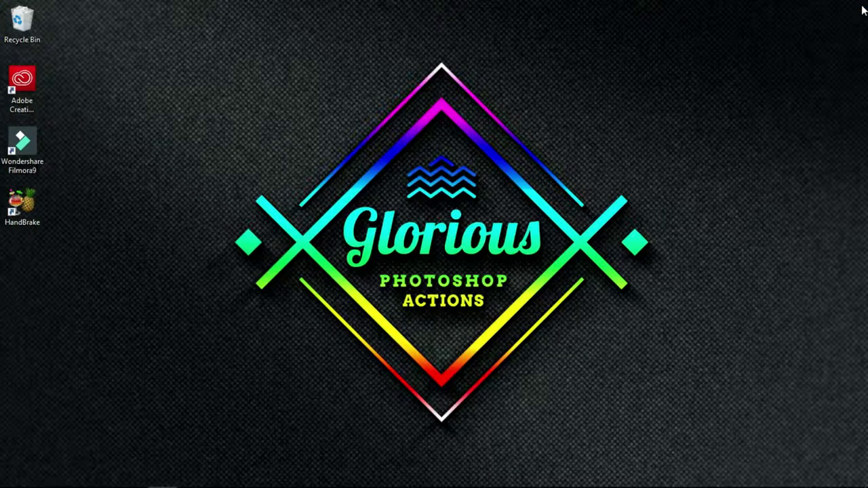